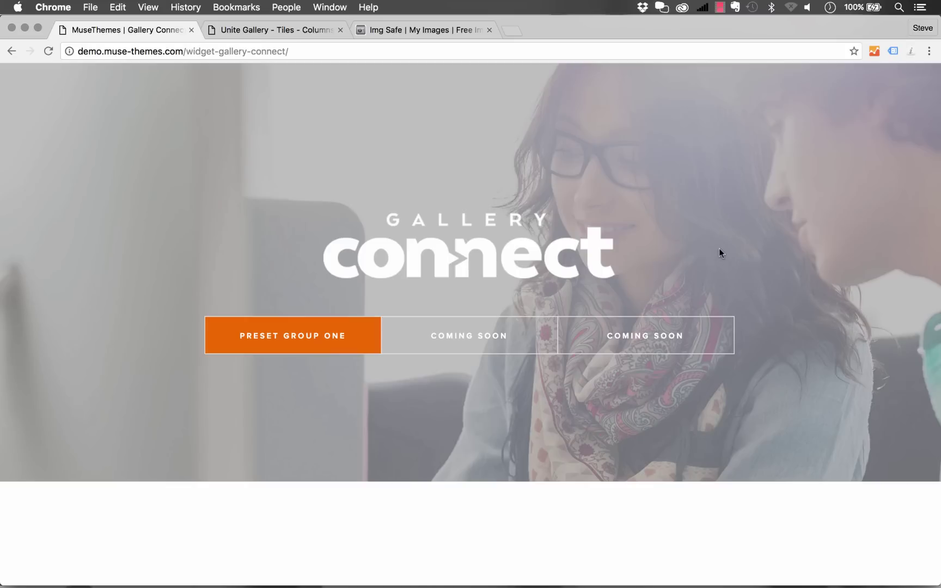
Scroll down the demo page and advance the carousel to its next images.
scroll(719, 252, "down", 10)
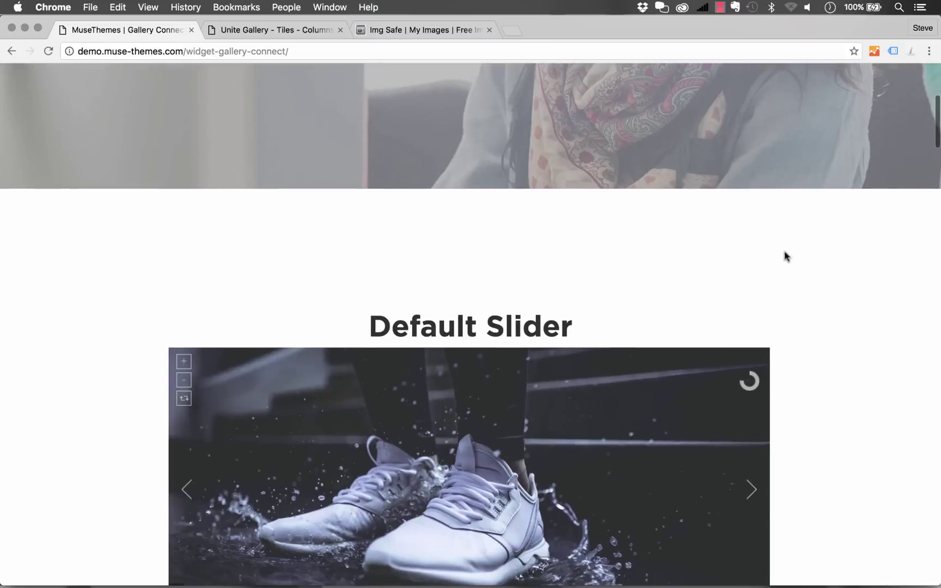
scroll(803, 262, "down", 2)
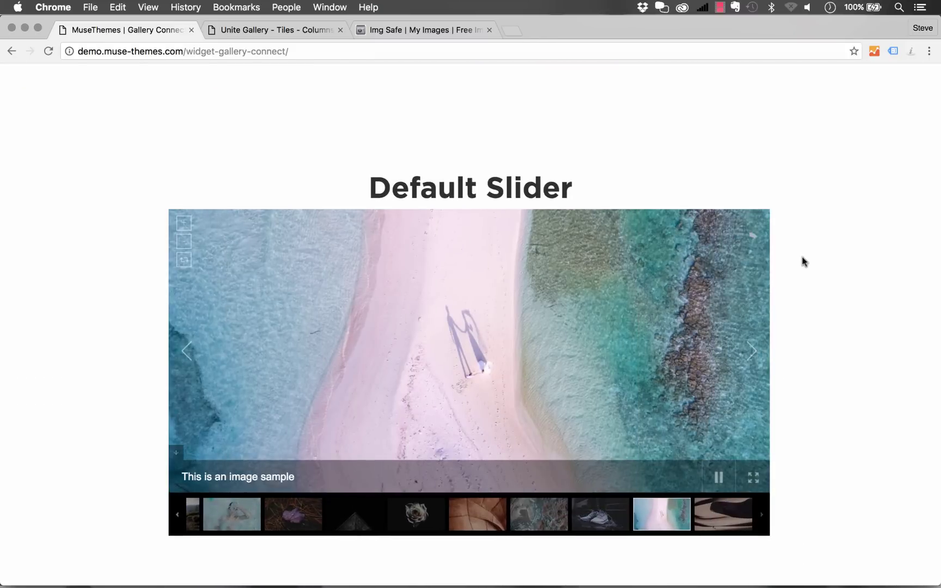
scroll(803, 262, "down", 1)
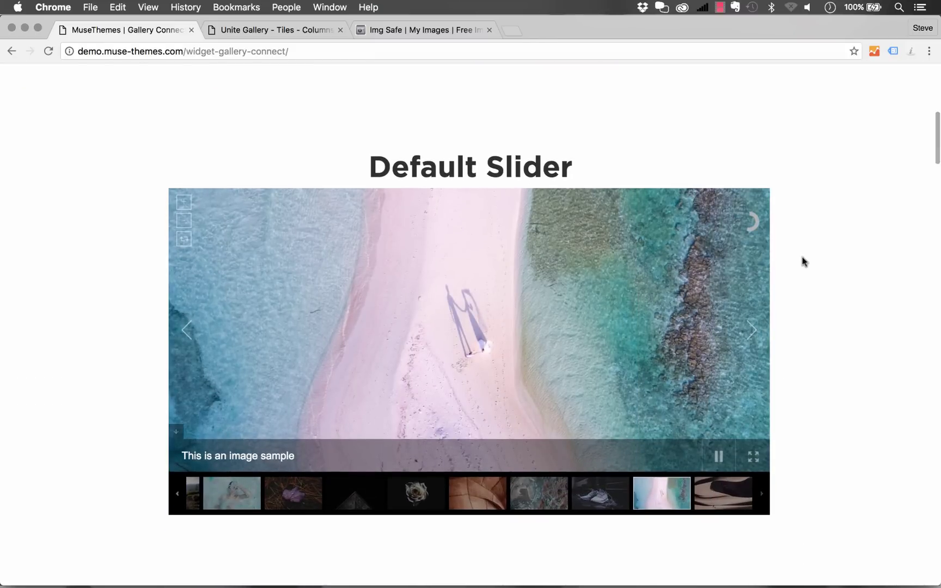
scroll(803, 262, "down", 3)
scroll(804, 262, "down", 10)
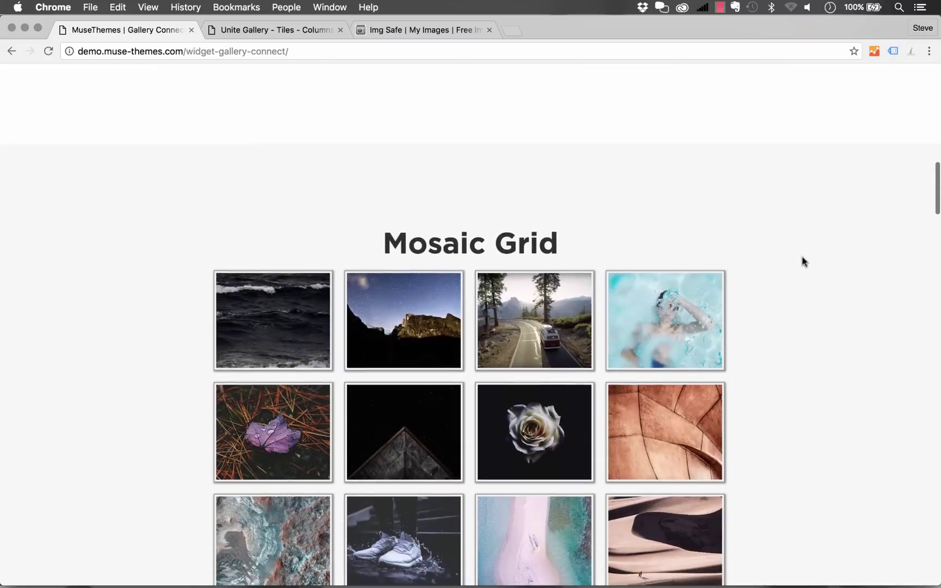
scroll(803, 262, "down", 20)
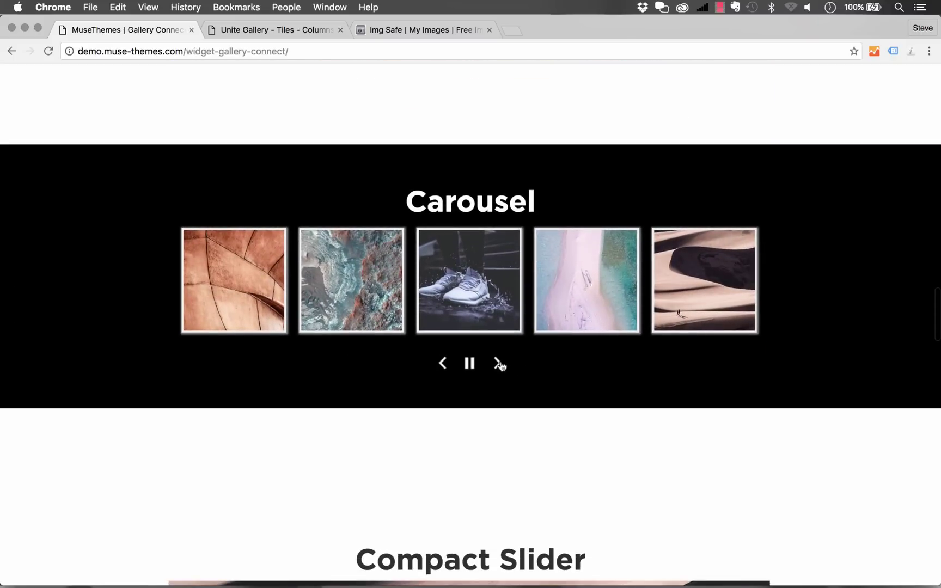
left_click(497, 363)
Hide and then show the Compact Slider's thumbnail strip again.
scroll(812, 382, "down", 3)
scroll(823, 383, "down", 7)
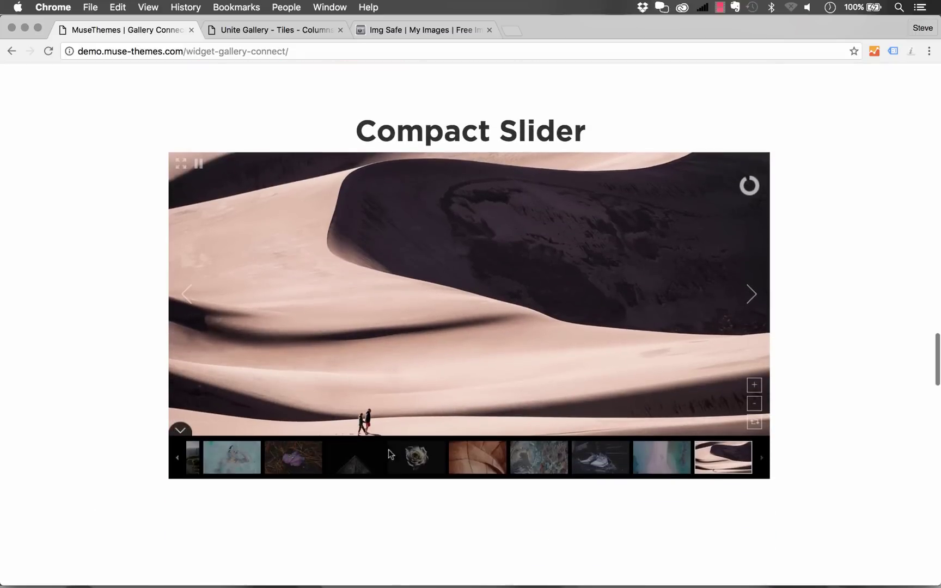
left_click(187, 435)
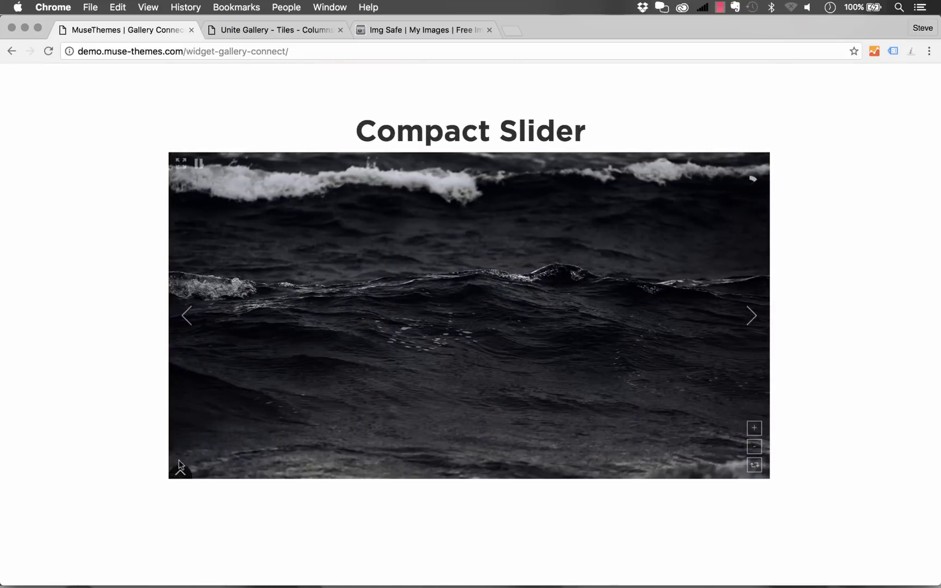
left_click(186, 469)
Scroll past the grid galleries and back up to the Mosaic Grid gallery.
scroll(839, 383, "down", 15)
scroll(840, 383, "down", 18)
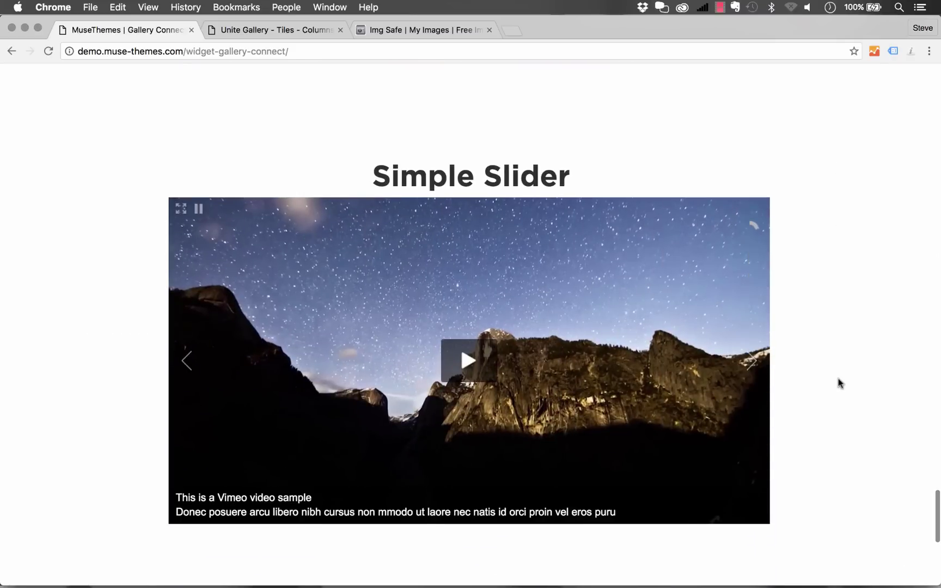
scroll(853, 357, "up", 14)
scroll(853, 357, "up", 20)
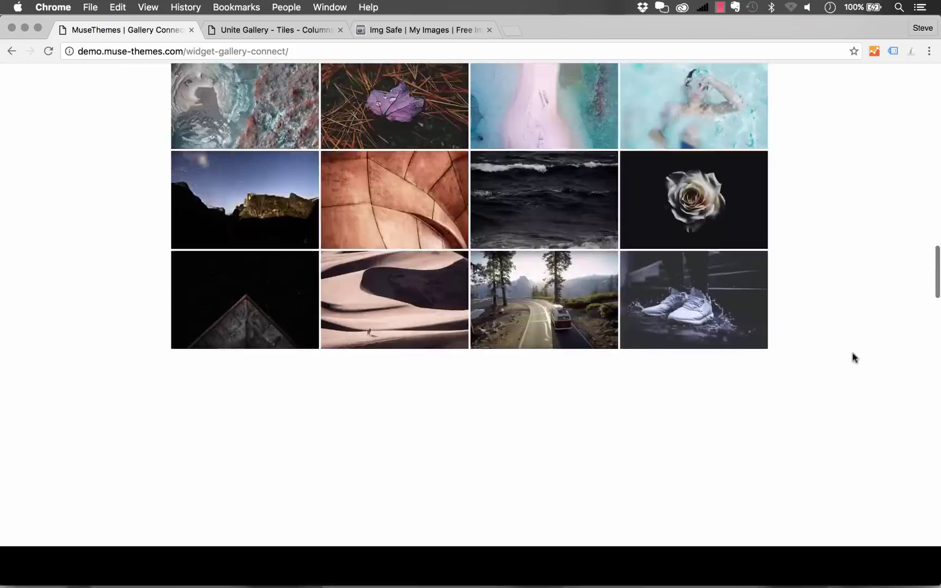
scroll(853, 357, "down", 3)
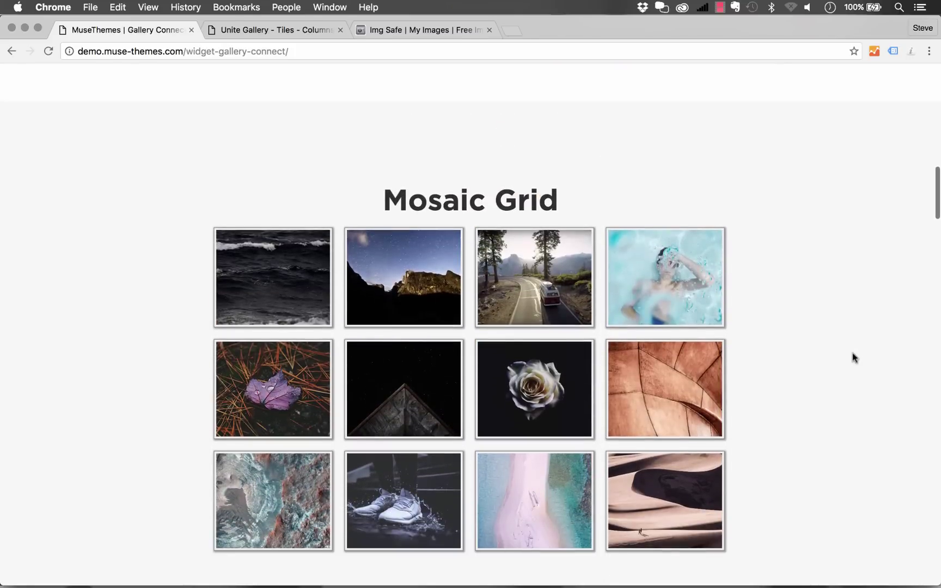
left_click(275, 280)
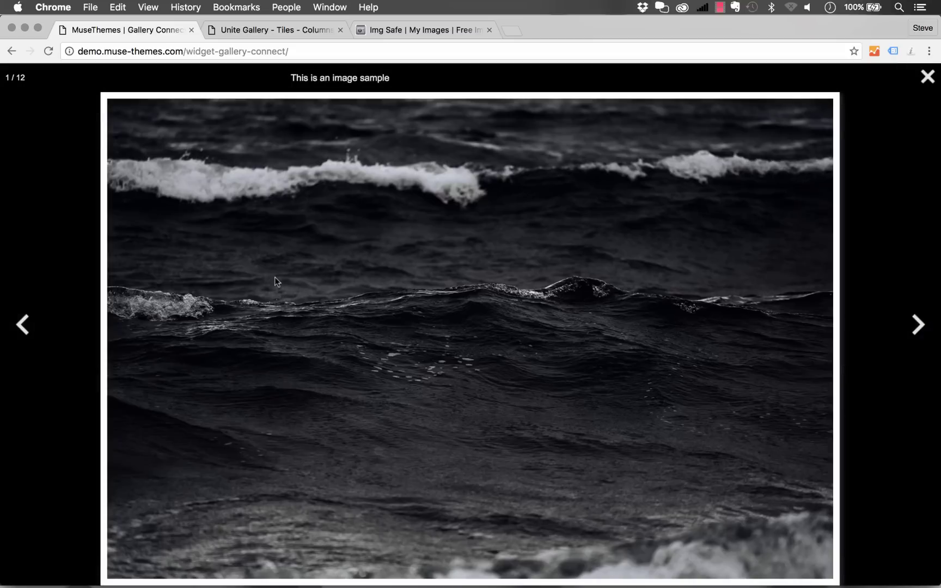
left_click(918, 326)
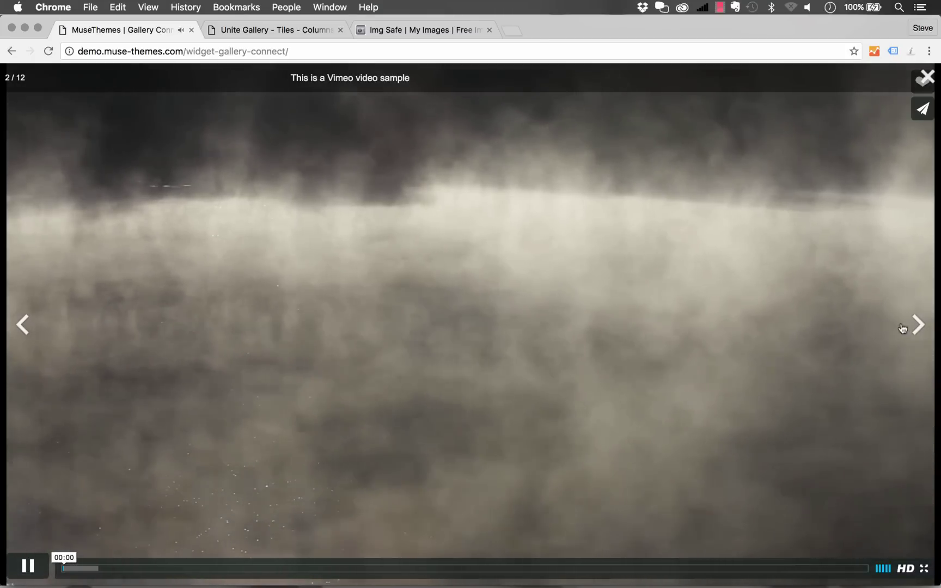
left_click(918, 325)
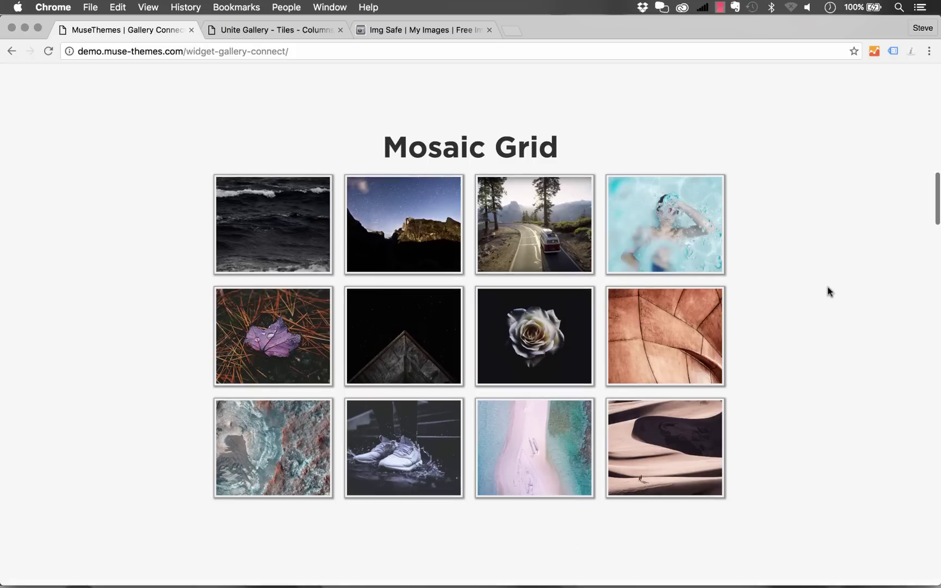
left_click_drag(938, 266, 293, 341)
scroll(282, 344, "down", 15)
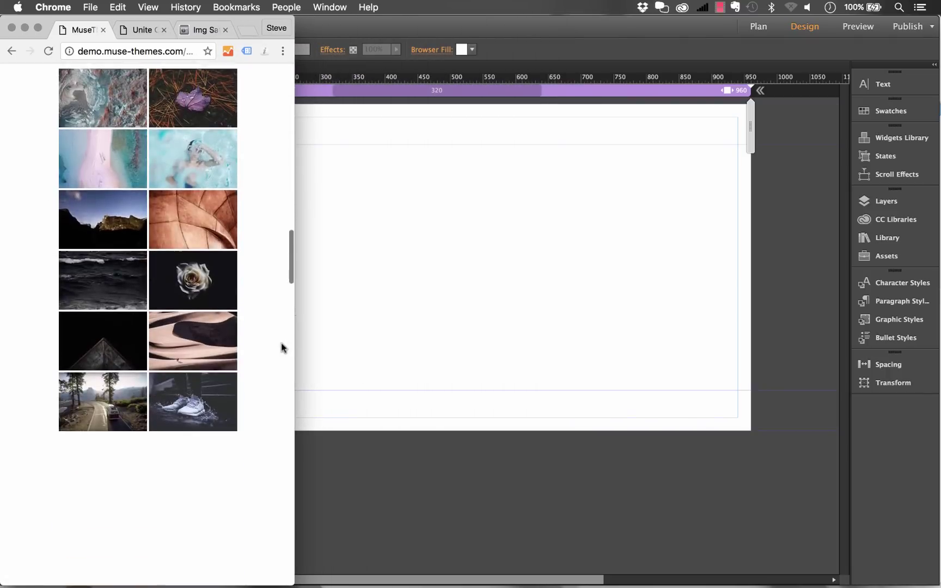
left_click_drag(300, 330, 938, 338)
scroll(831, 368, "up", 7)
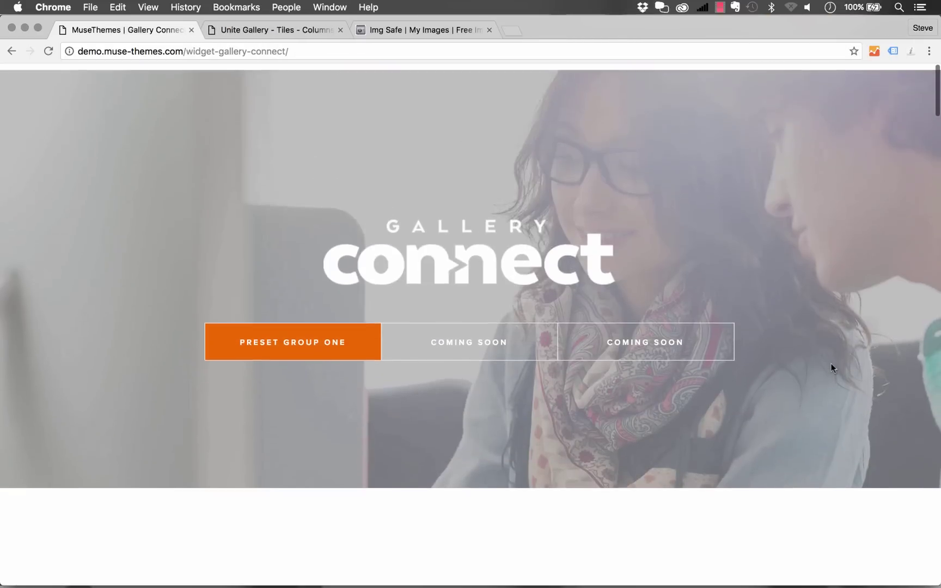
scroll(832, 368, "down", 9)
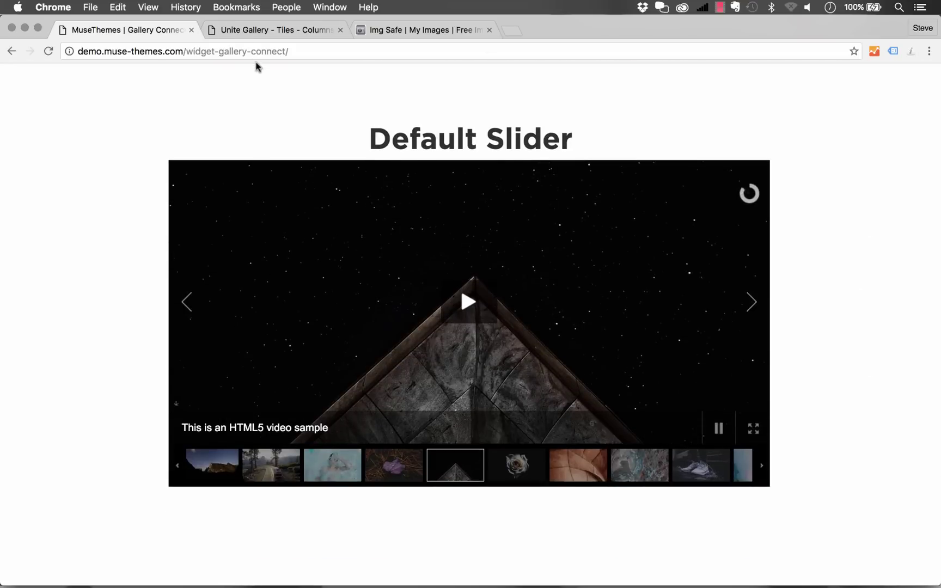
left_click(299, 30)
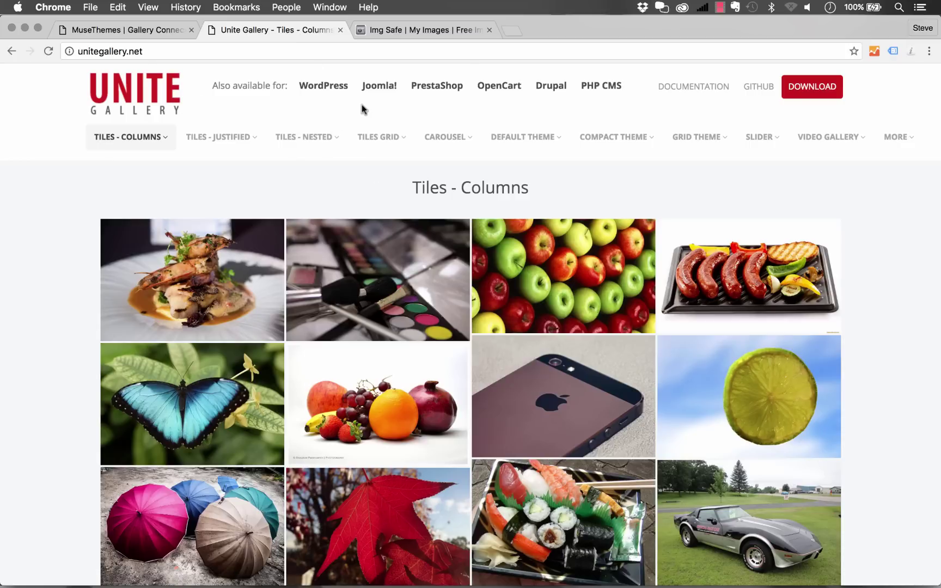
left_click(143, 29)
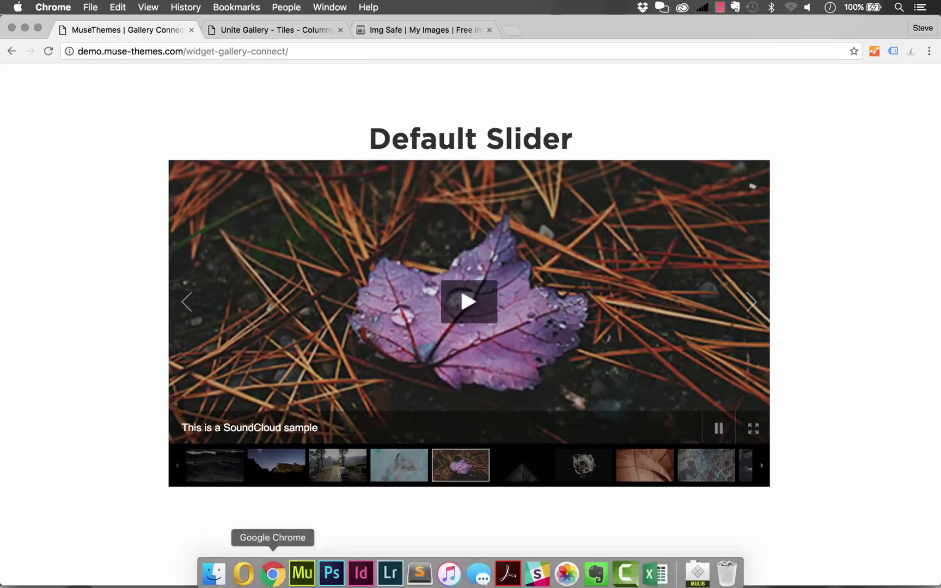
Drag Gallery – Mosaic Grid from the Gallery Connect library onto the Home page.
left_click(294, 576)
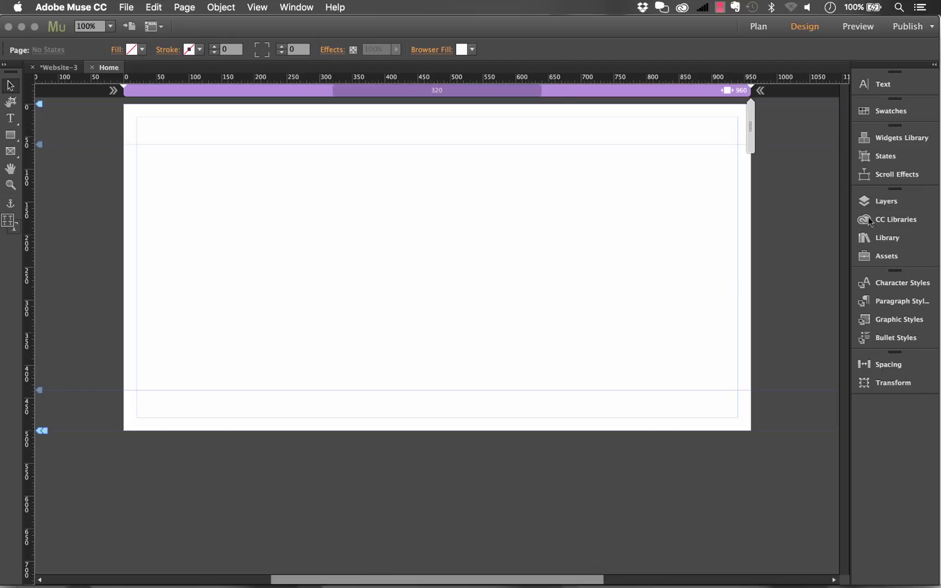
left_click(887, 238)
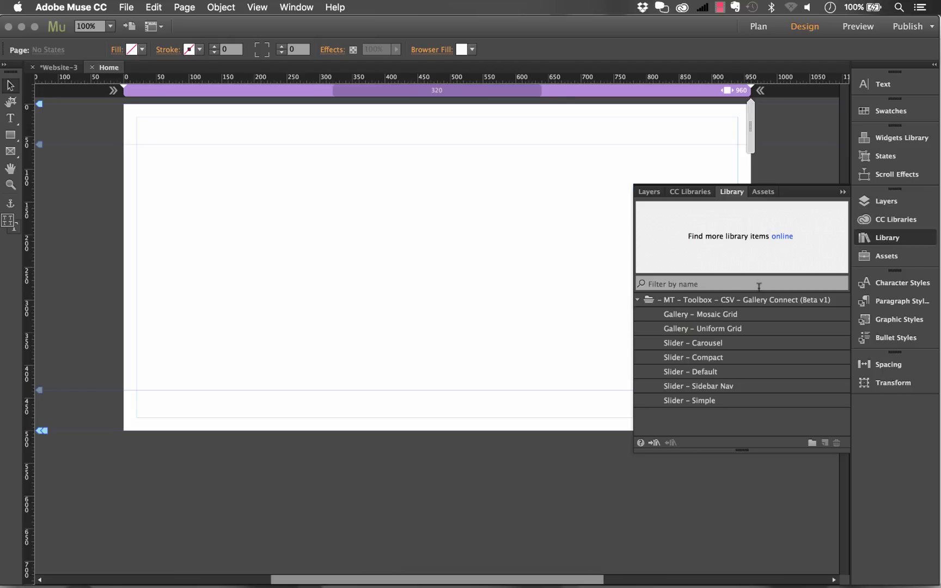
left_click(715, 302)
left_click(692, 311)
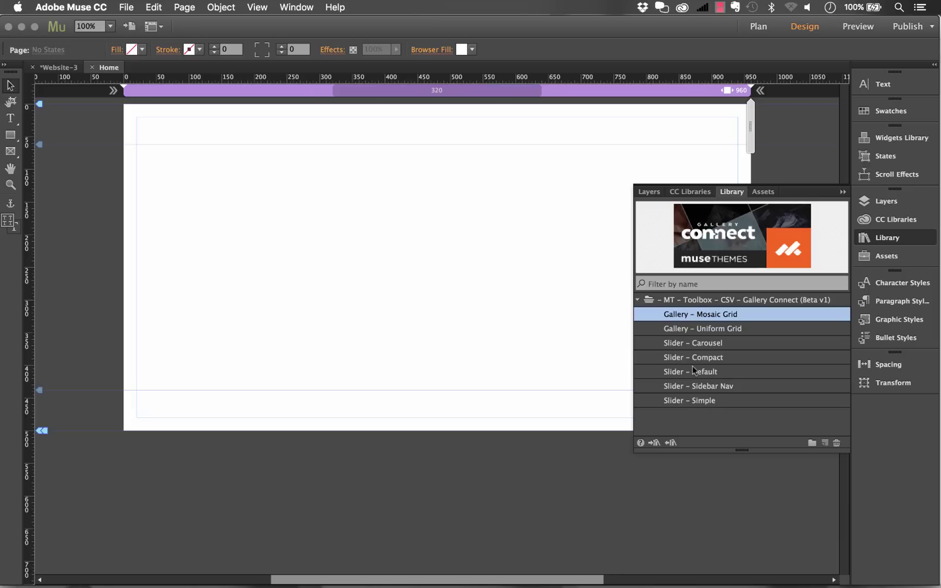
left_click_drag(704, 316, 137, 146)
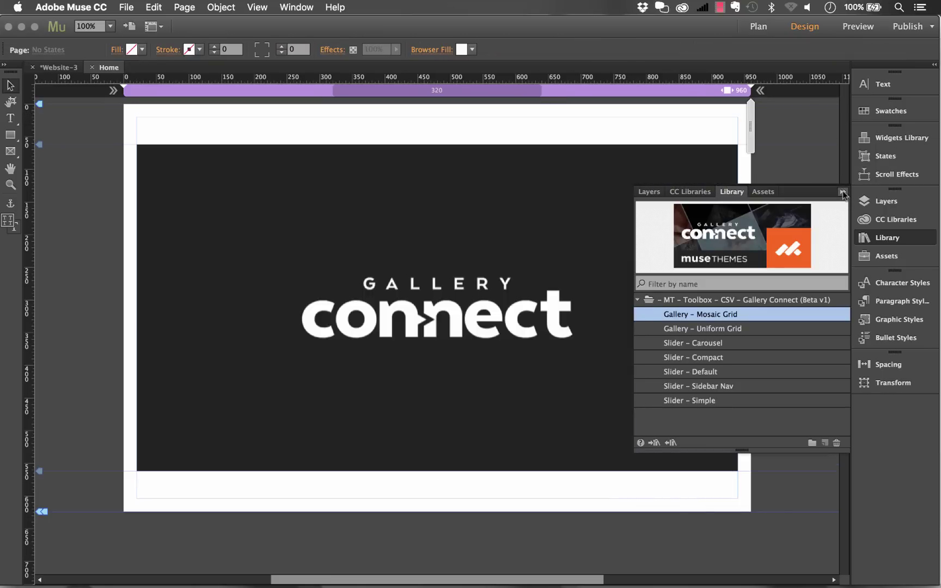
Close the library, select the placed gallery widget and bring up its options.
left_click(794, 185)
left_click(736, 166)
left_click(750, 160)
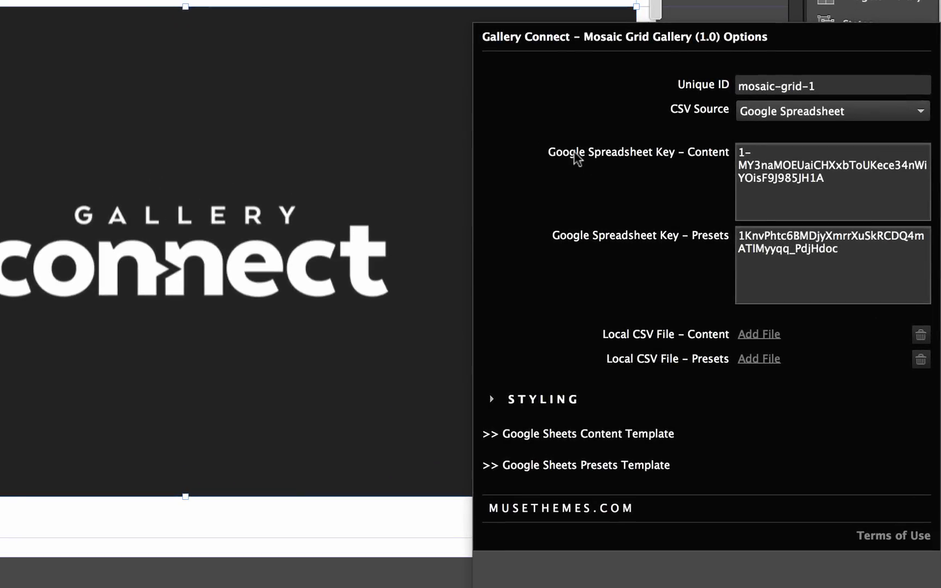
Select the Content spreadsheet key and open the Google Sheets Presets Template link.
left_click(742, 155)
key("super+a")
left_click(775, 163)
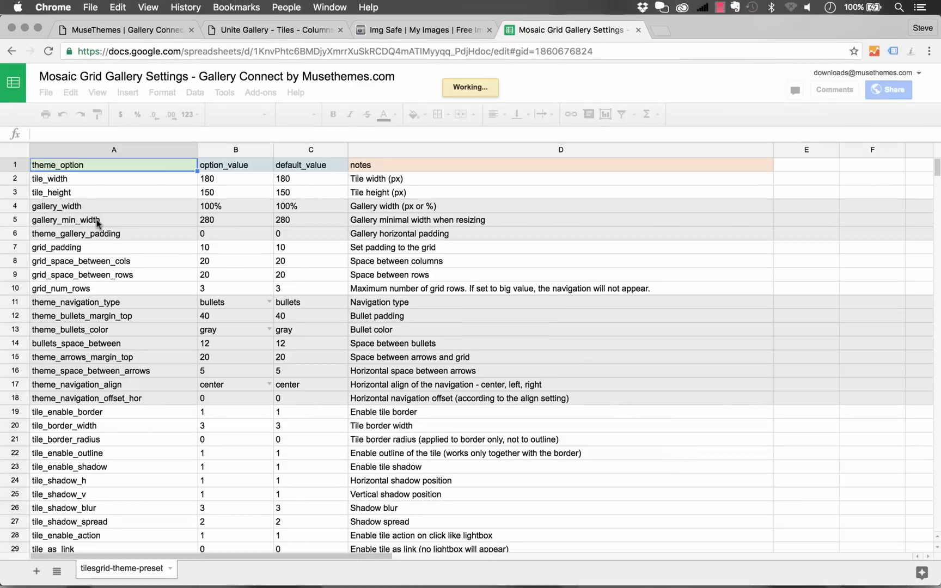
left_click(96, 220)
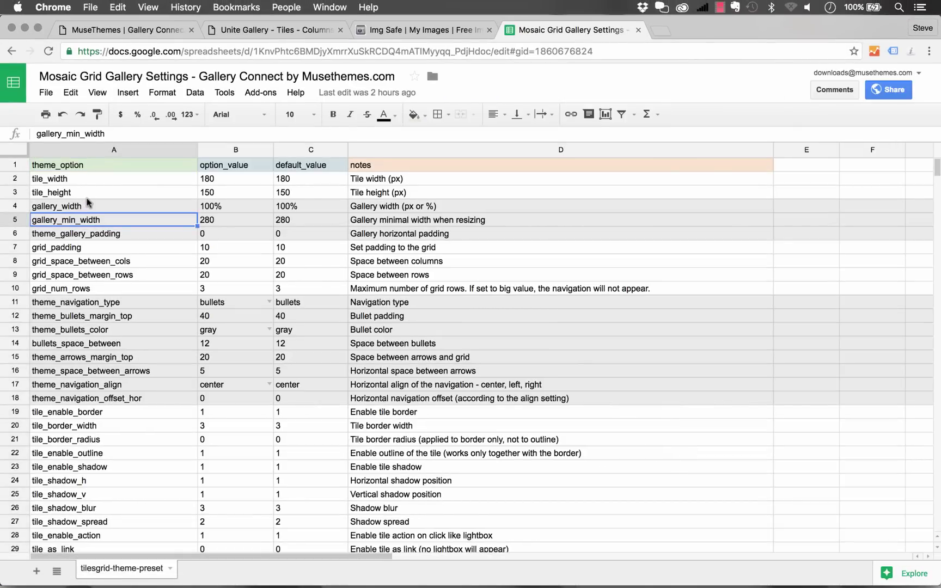
scroll(89, 203, "down", 5)
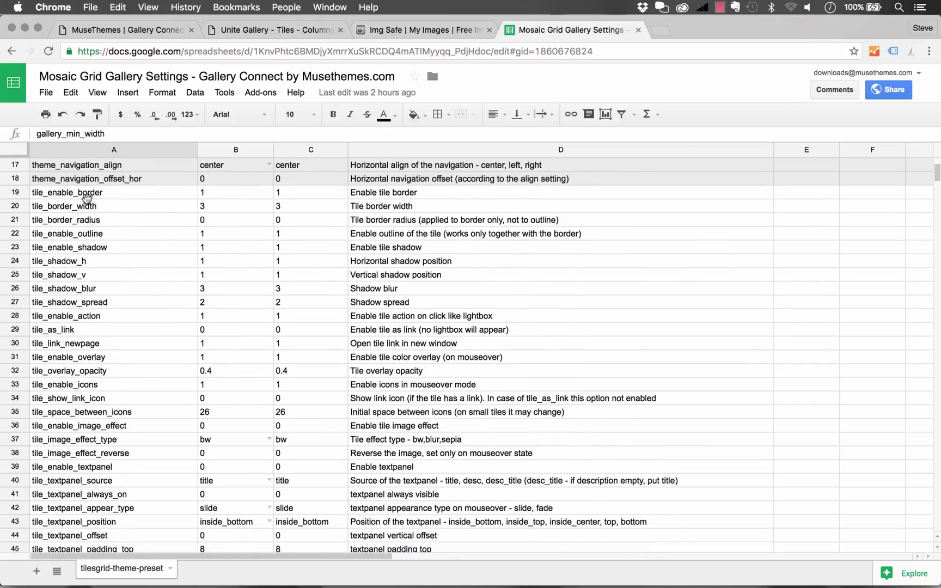
scroll(88, 197, "down", 10)
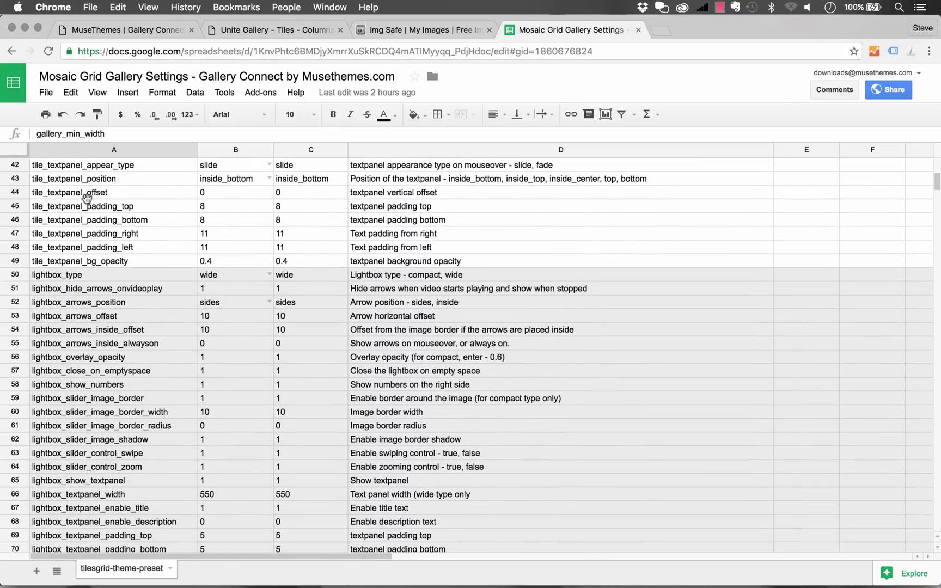
scroll(87, 199, "right", 3)
scroll(87, 198, "down", 1)
scroll(87, 199, "left", 2)
scroll(87, 197, "up", 3)
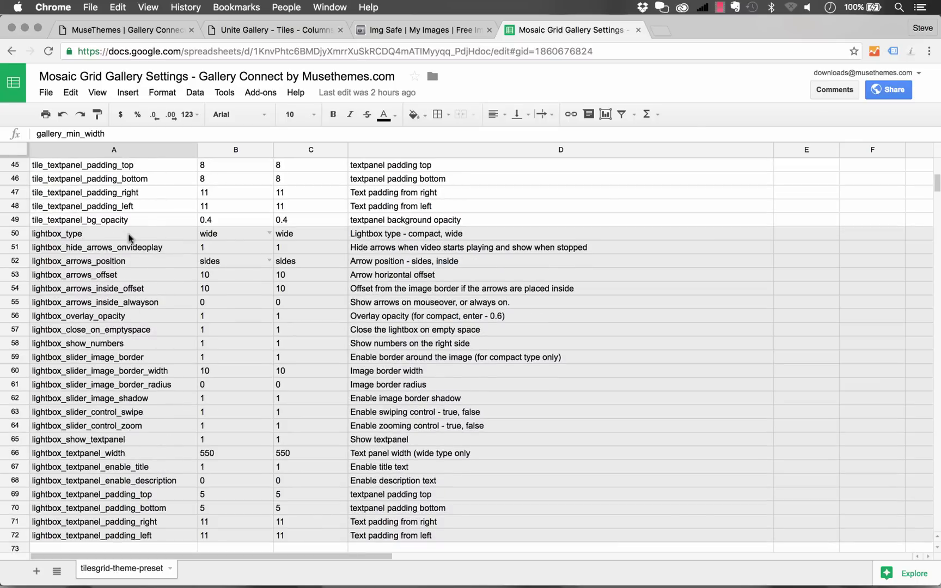
scroll(130, 237, "up", 3)
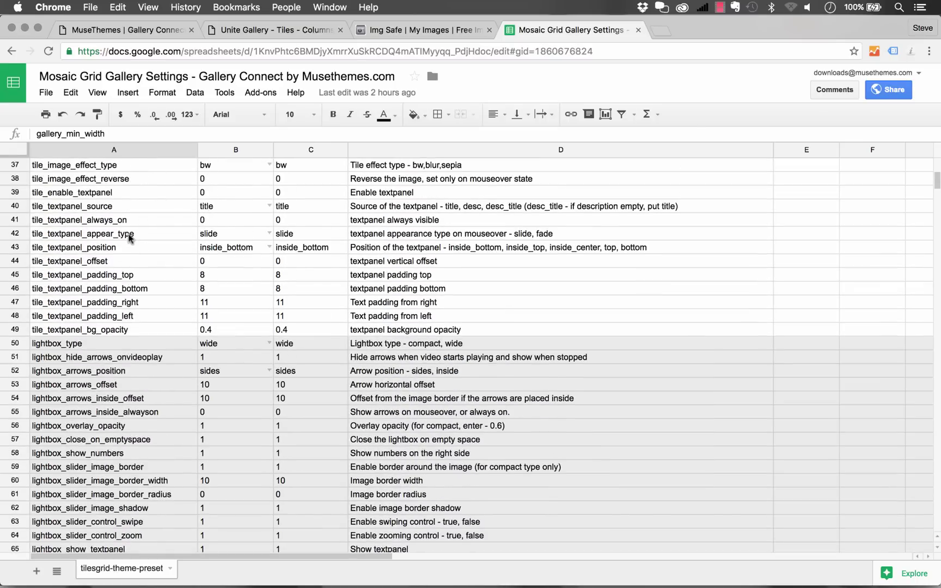
scroll(129, 237, "up", 12)
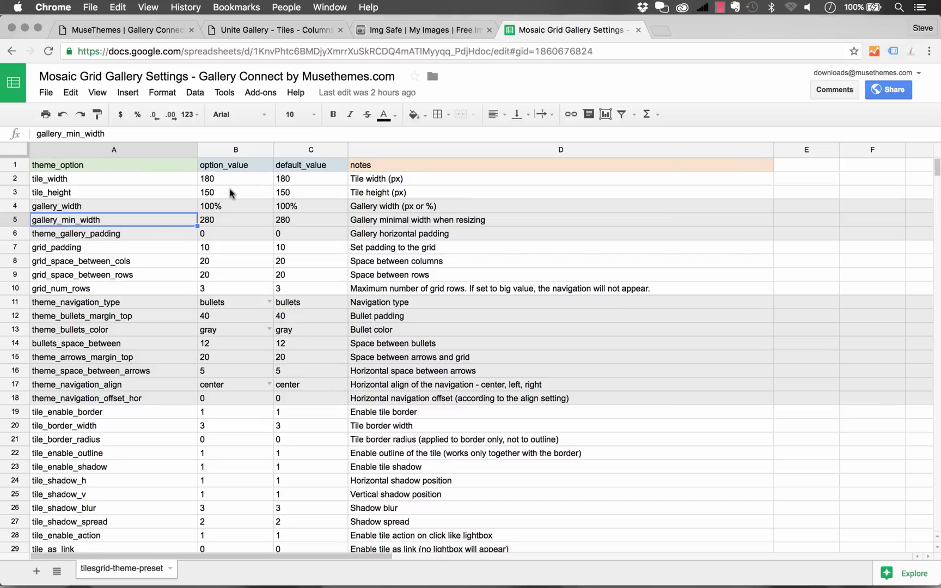
Browse the Gallery Connect toolbox folder's eight CSV files and open its .mulib library in Muse.
left_click(214, 571)
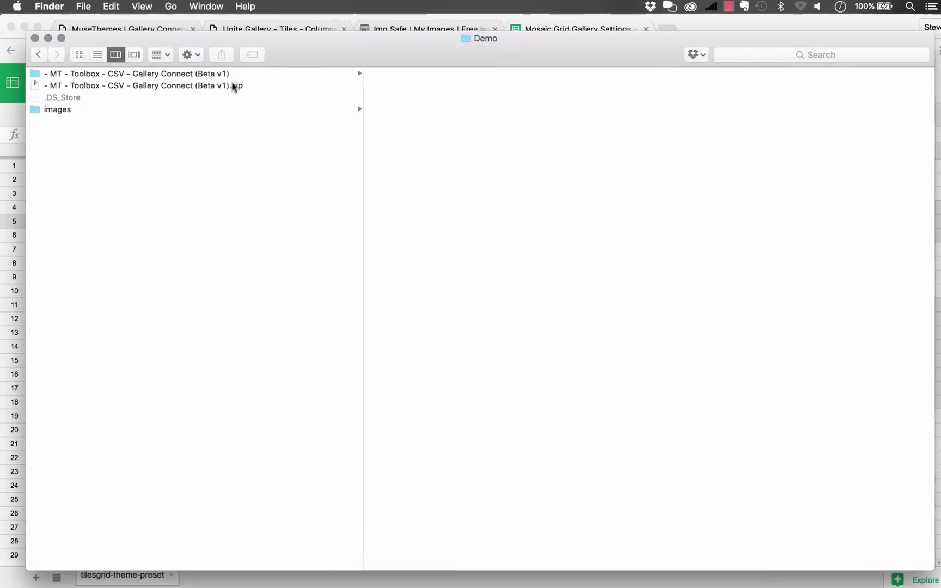
left_click(224, 74)
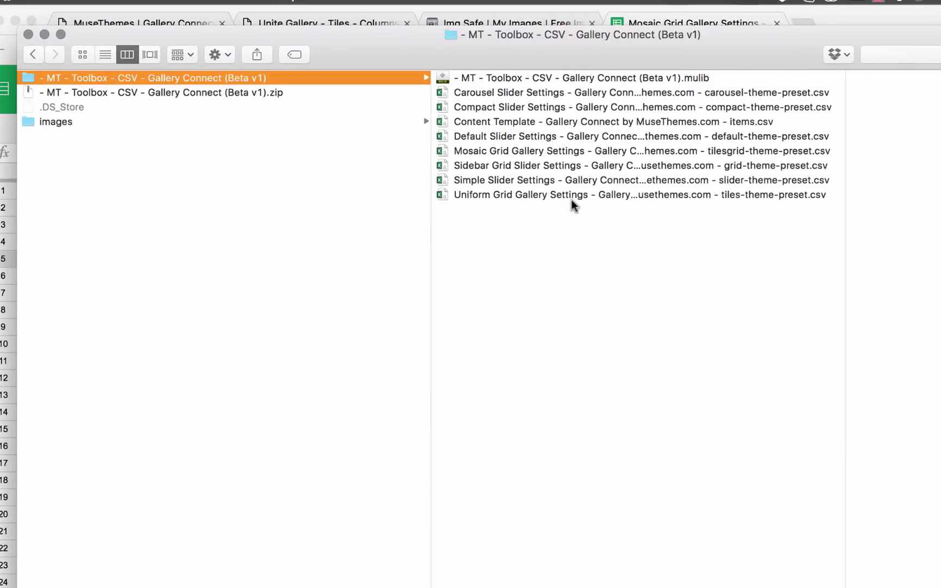
left_click(574, 80)
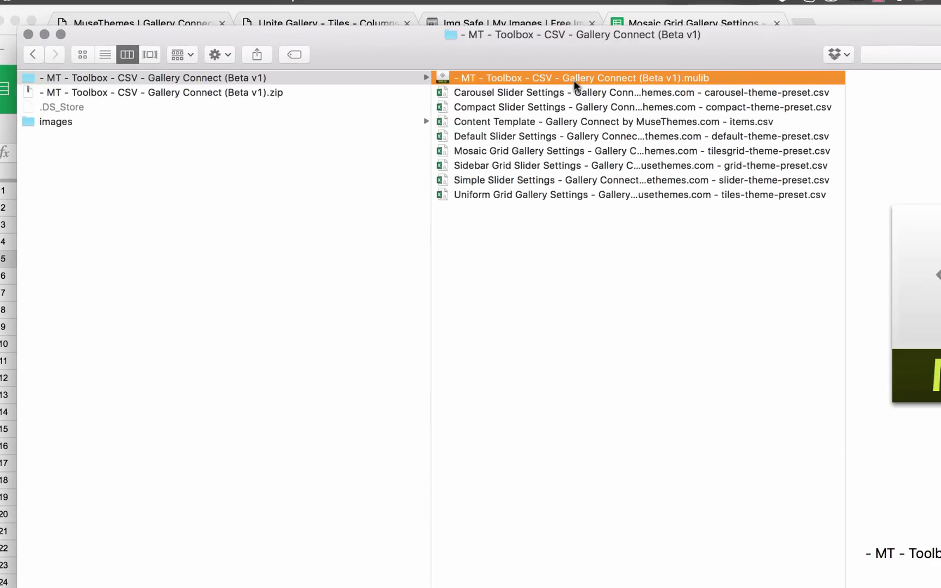
left_click_drag(676, 219, 586, 90)
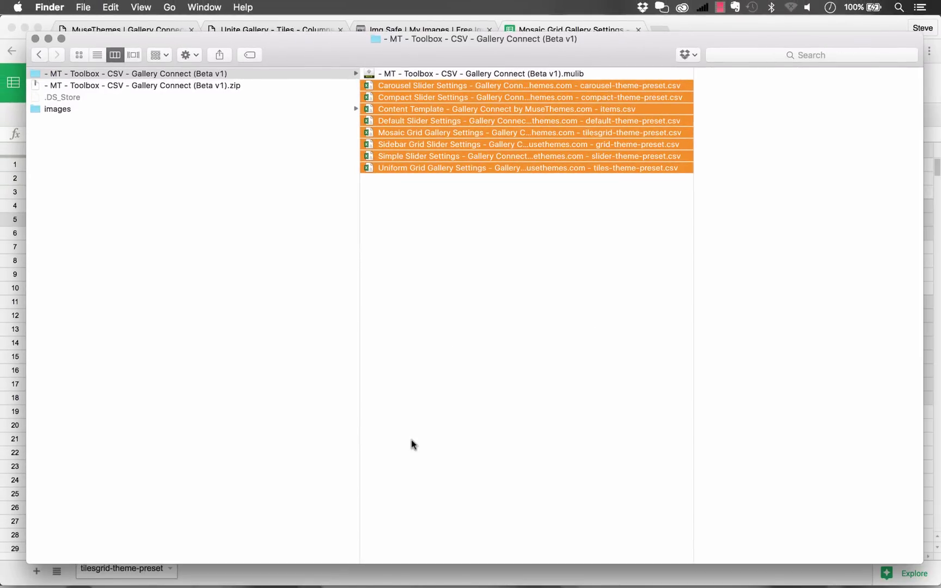
double_click(484, 74)
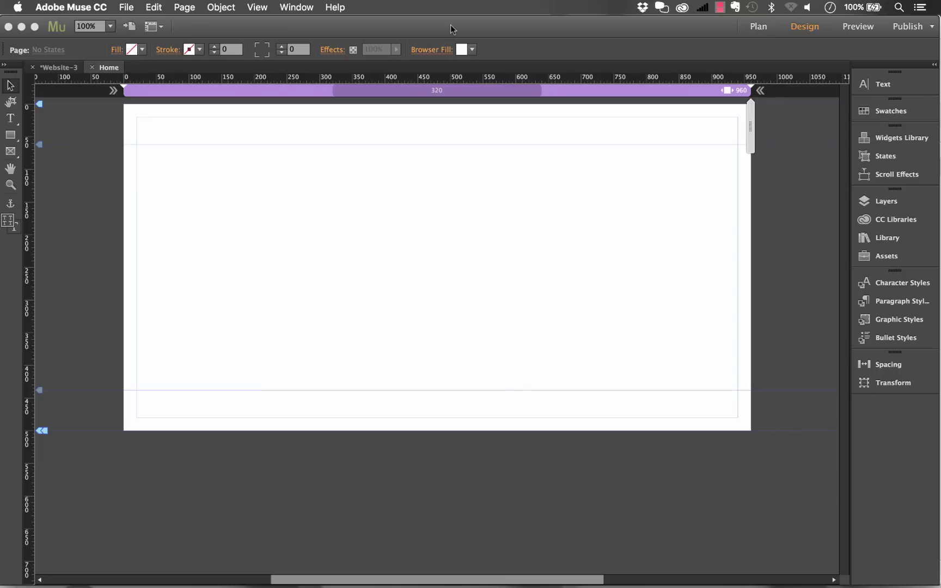
Drag Gallery – Uniform Grid from the library onto the Home page.
left_click(879, 240)
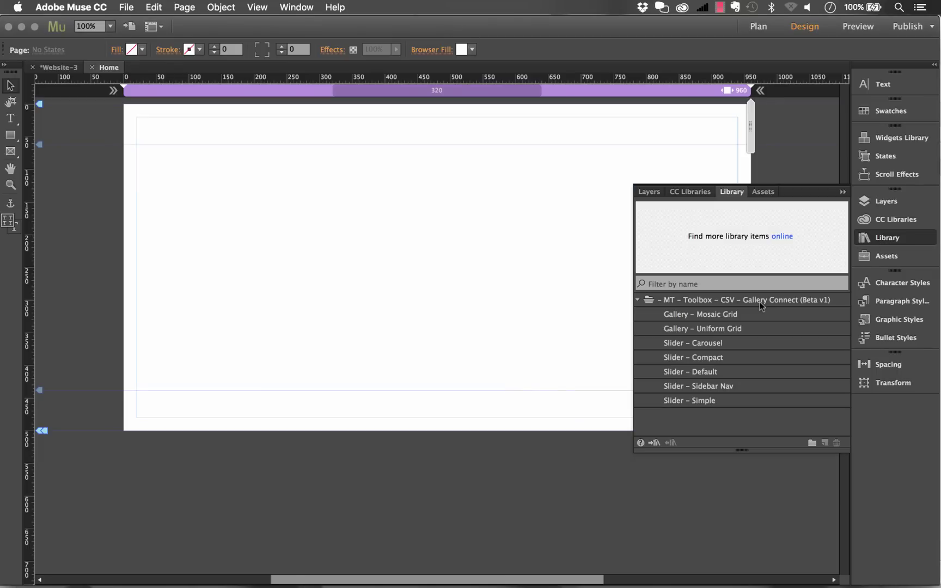
left_click(693, 319)
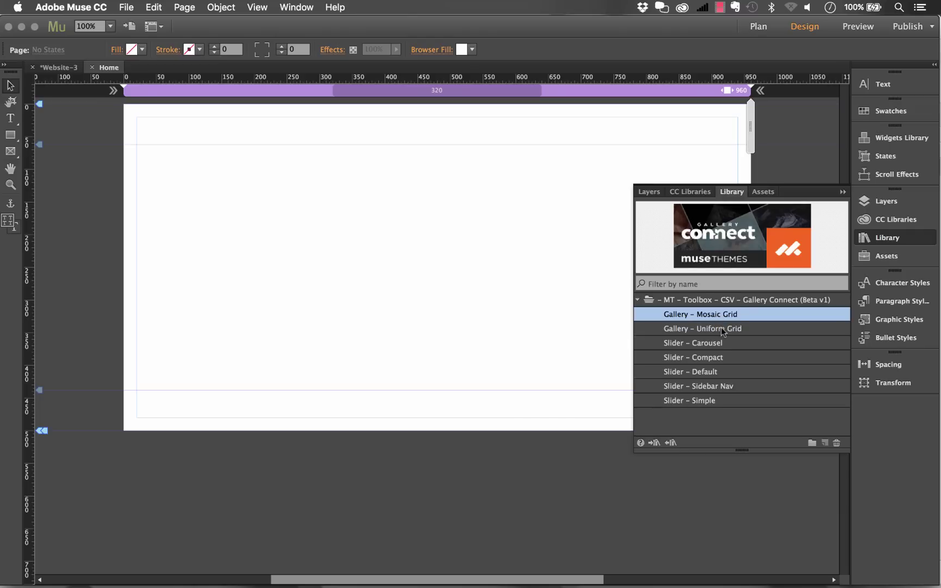
left_click_drag(723, 331, 136, 147)
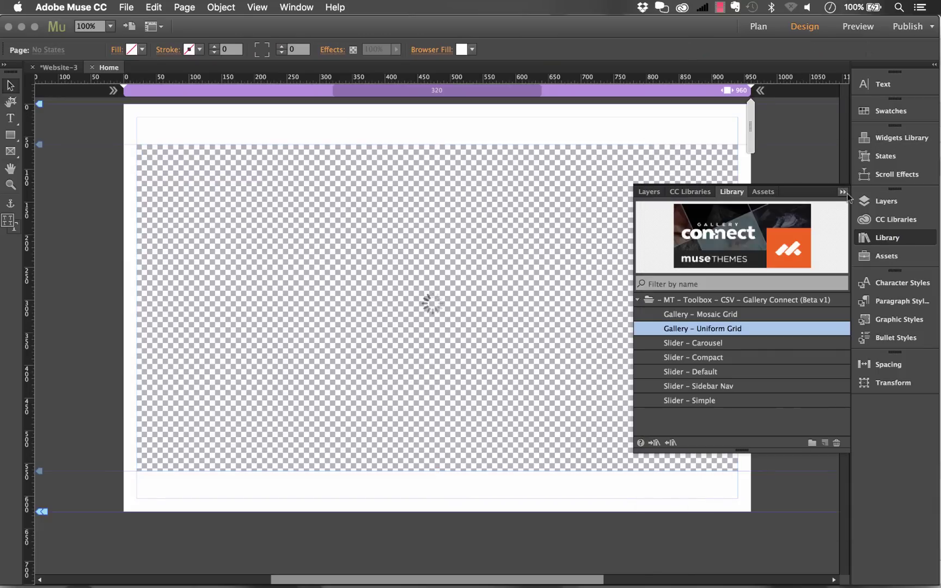
Put the library away and view the desert photo's lightbox in the browser preview.
left_click(842, 192)
left_click(647, 155)
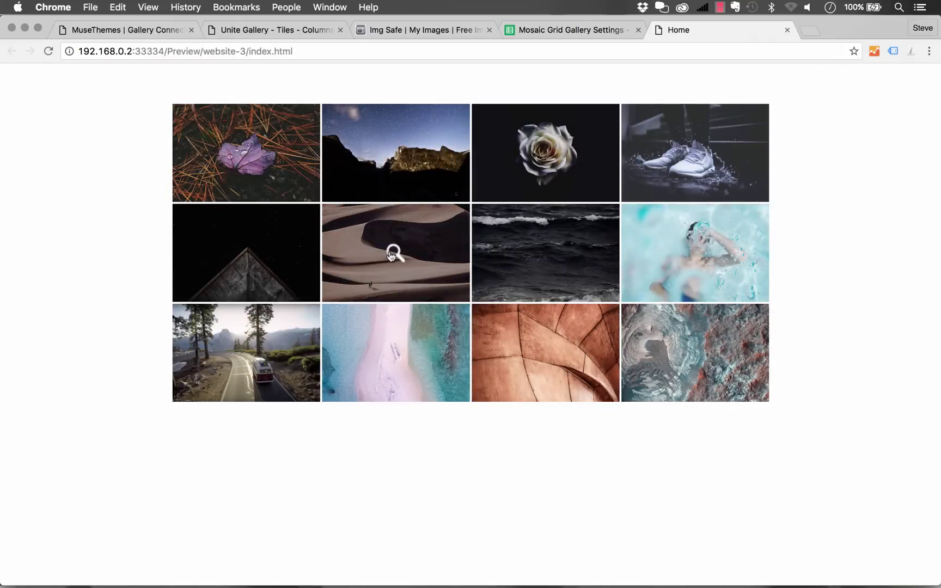
left_click(392, 255)
left_click(928, 77)
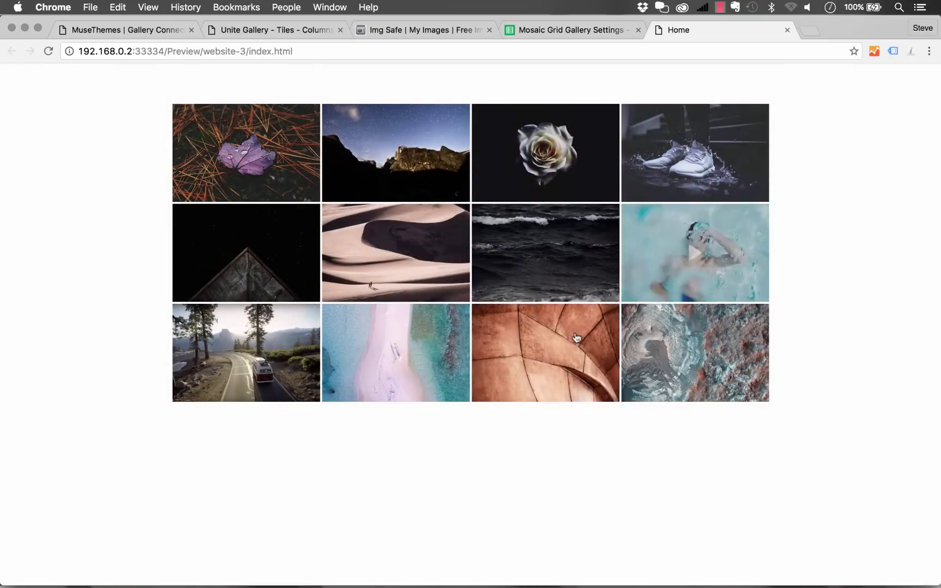
Return to Muse and open the Uniform Grid widget's options for the Google Sheets Content Template.
mouse_move(272, 581)
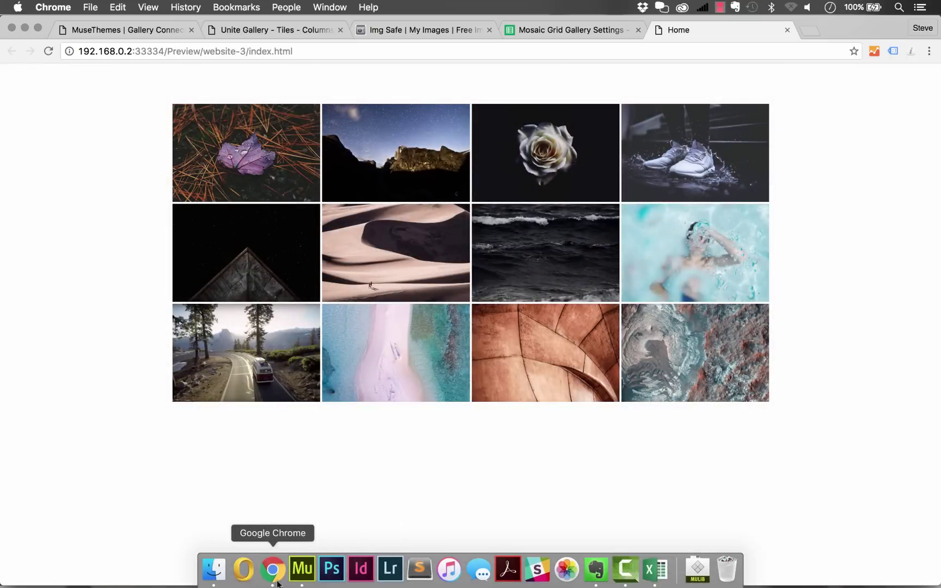
left_click(302, 569)
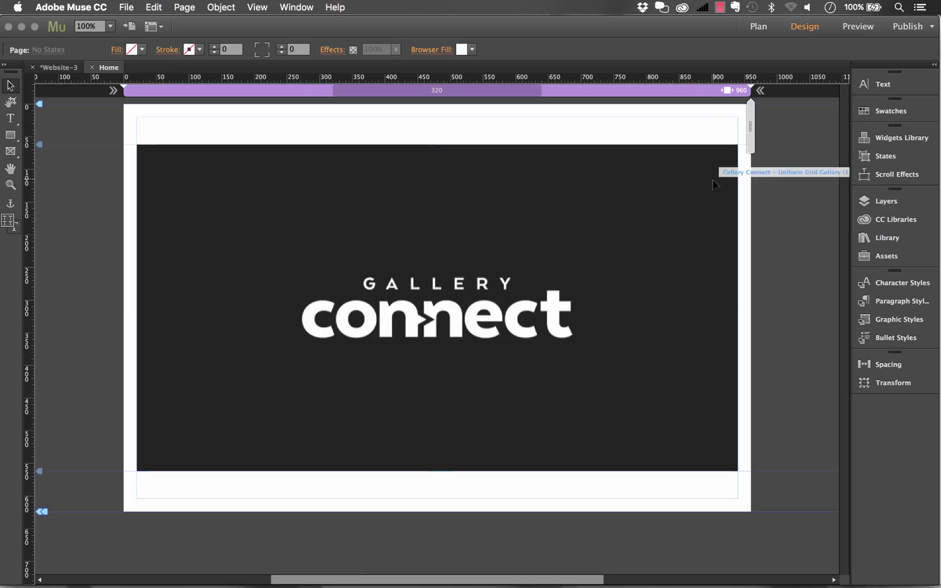
left_click(752, 158)
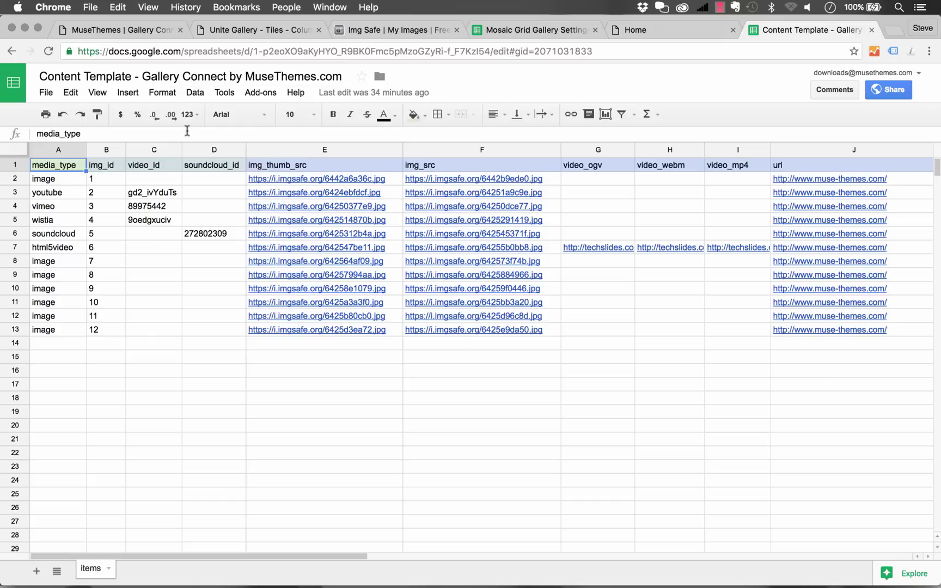
Make a copy of the Content Template named 'Gallery Template - Sample Video'.
left_click(48, 93)
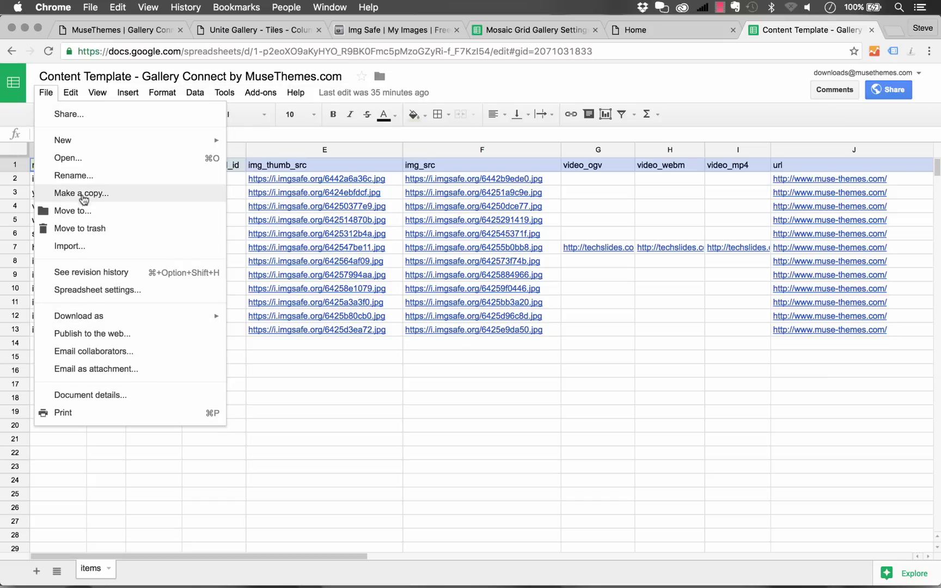
left_click(83, 194)
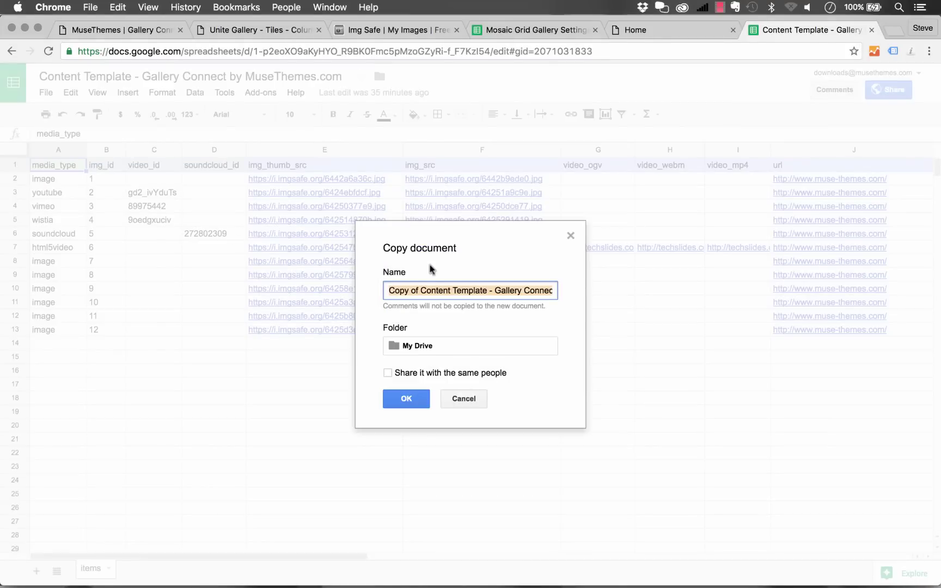
type("Gallery Template - Sam")
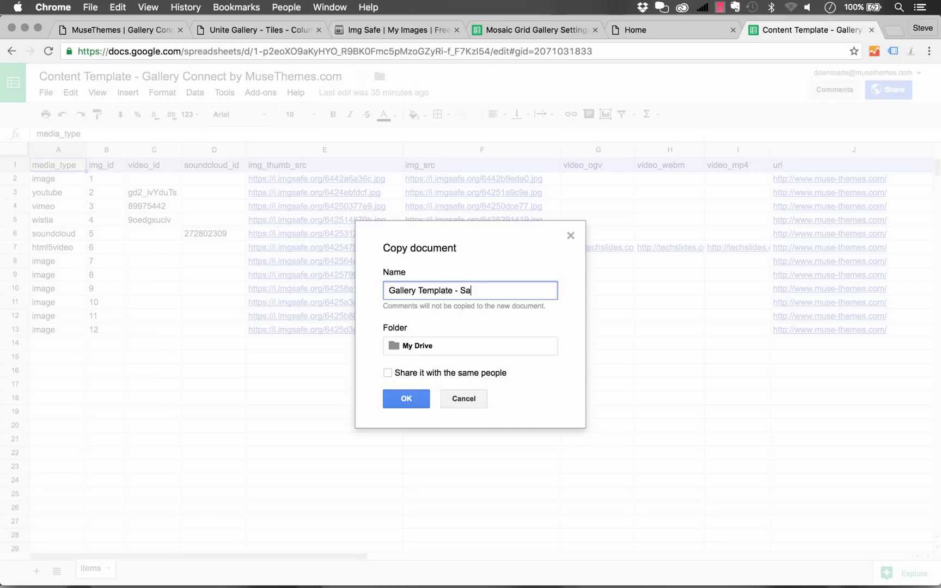
type("ple Video")
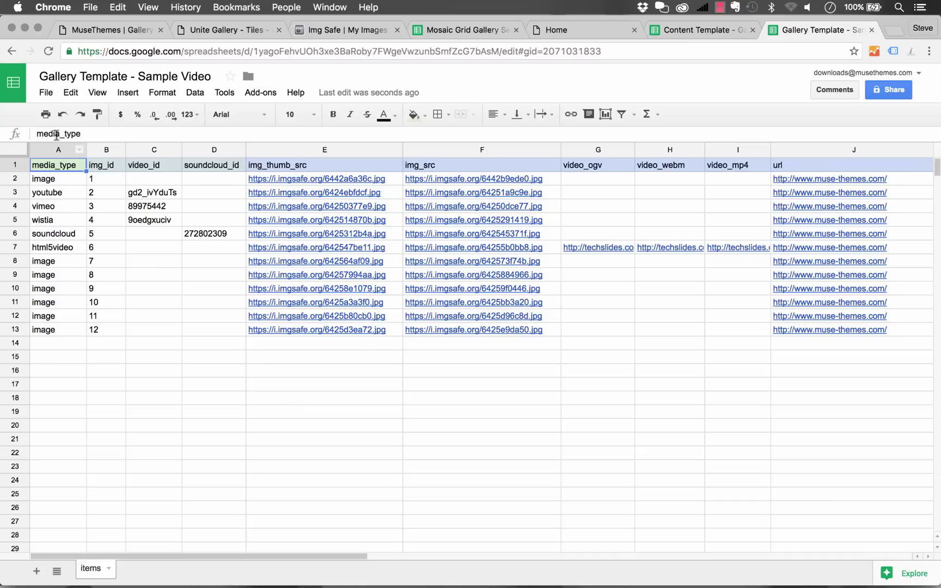
Publish the entire spreadsheet to the web as CSV, then select its key in the URL.
left_click(46, 93)
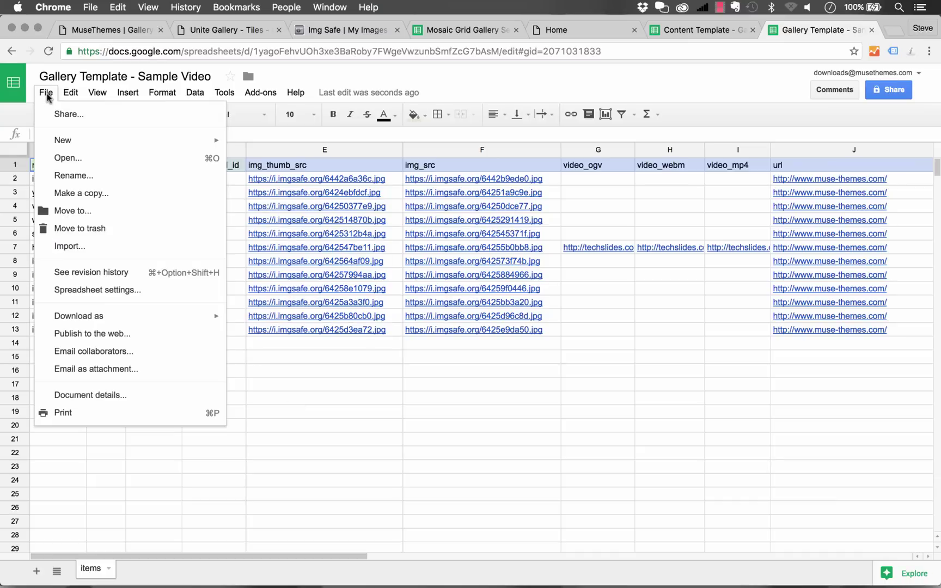
left_click(93, 334)
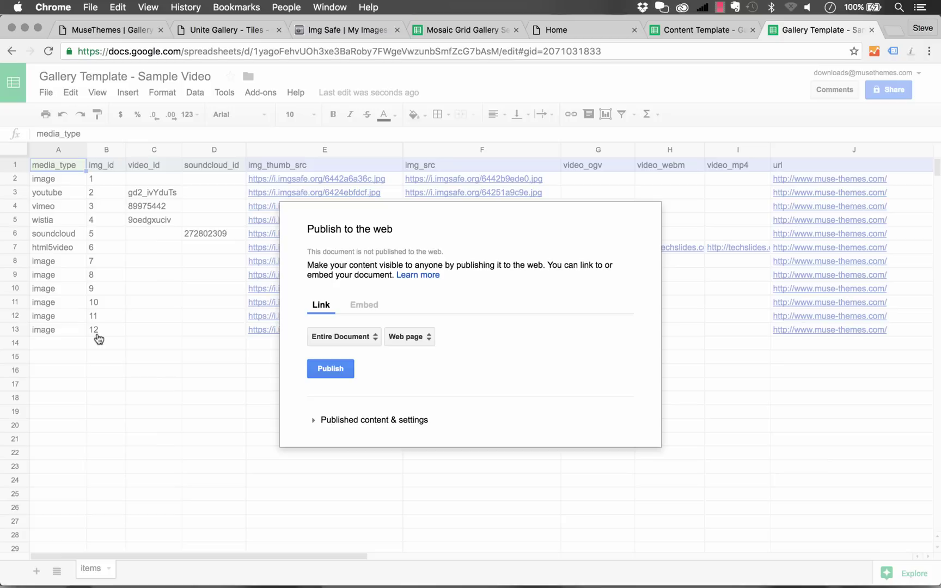
left_click(416, 338)
left_click(432, 358)
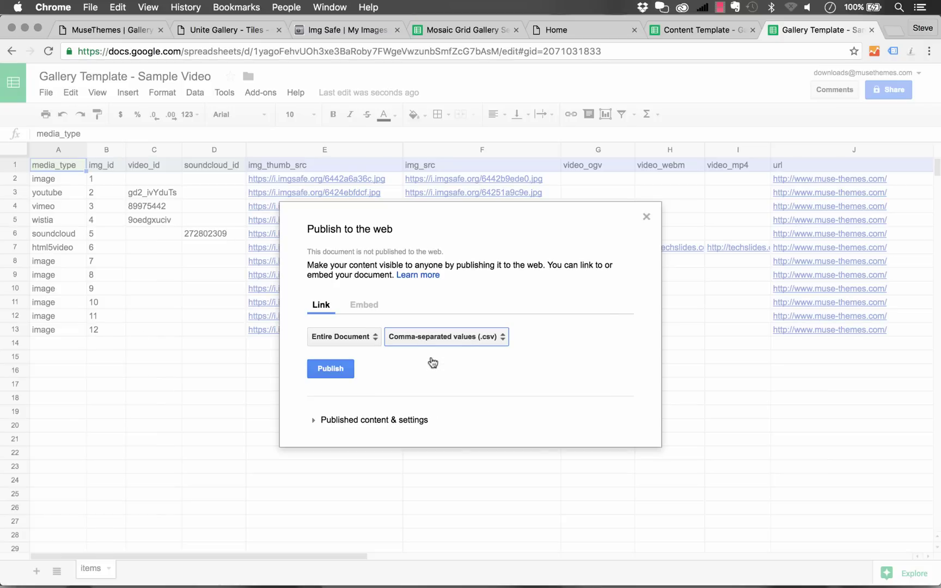
left_click(346, 423)
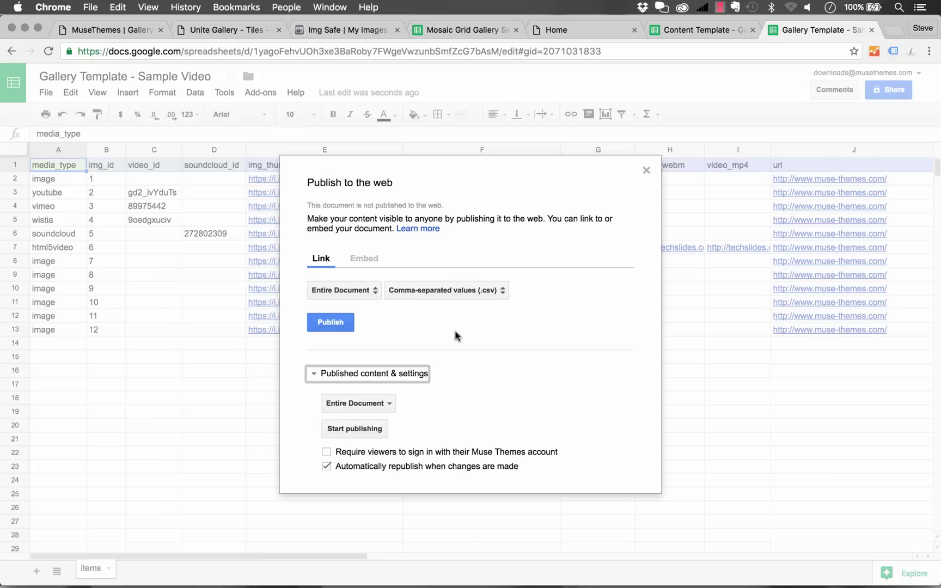
left_click(328, 322)
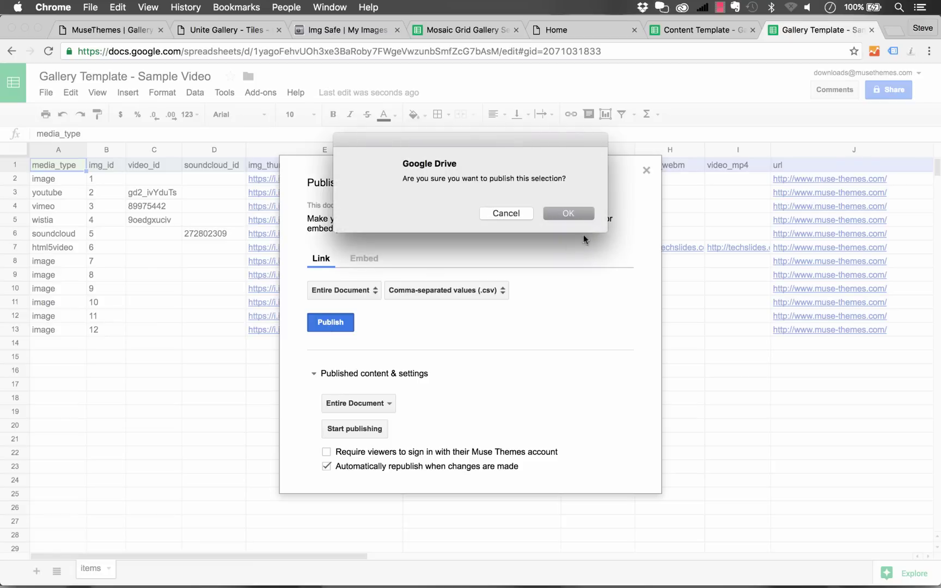
left_click(567, 214)
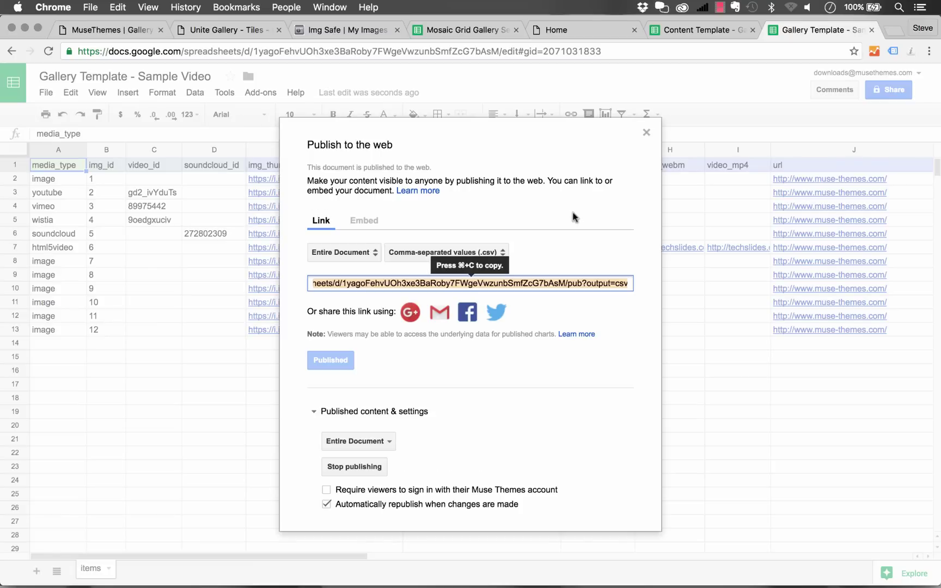
left_click(647, 132)
double_click(434, 54)
key("super+c")
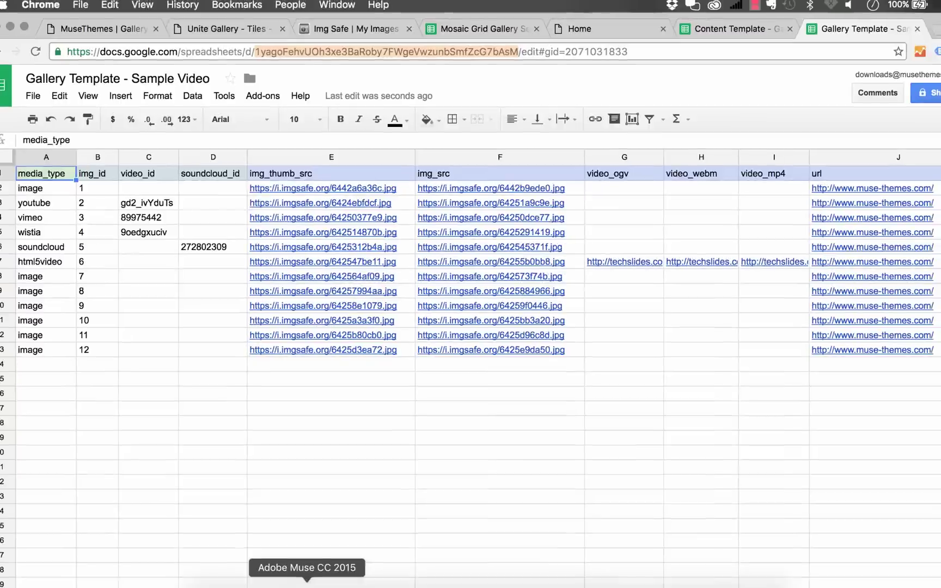
Replace the gallery's content spreadsheet key with the Sample Video sheet's key.
left_click(307, 584)
left_click(751, 161)
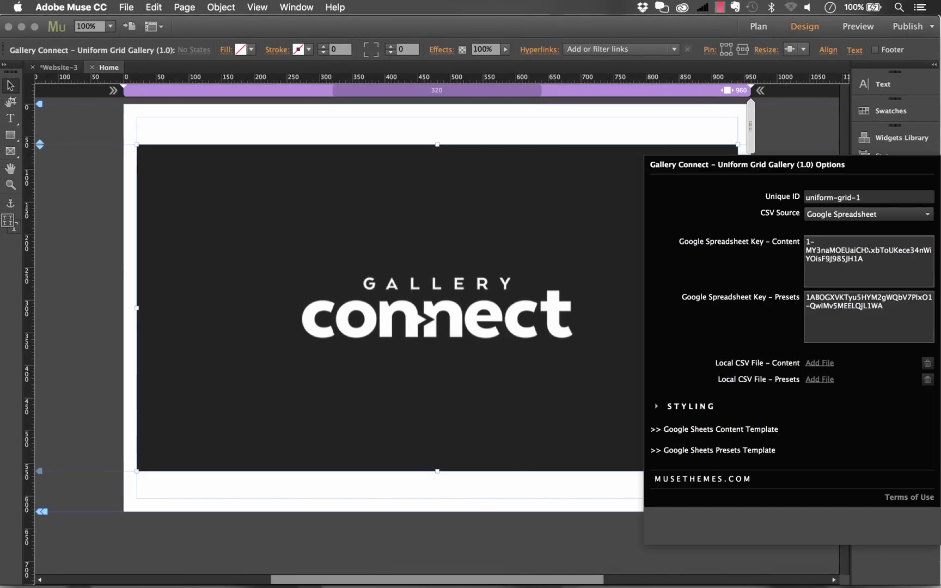
key("super+a")
key("super+v")
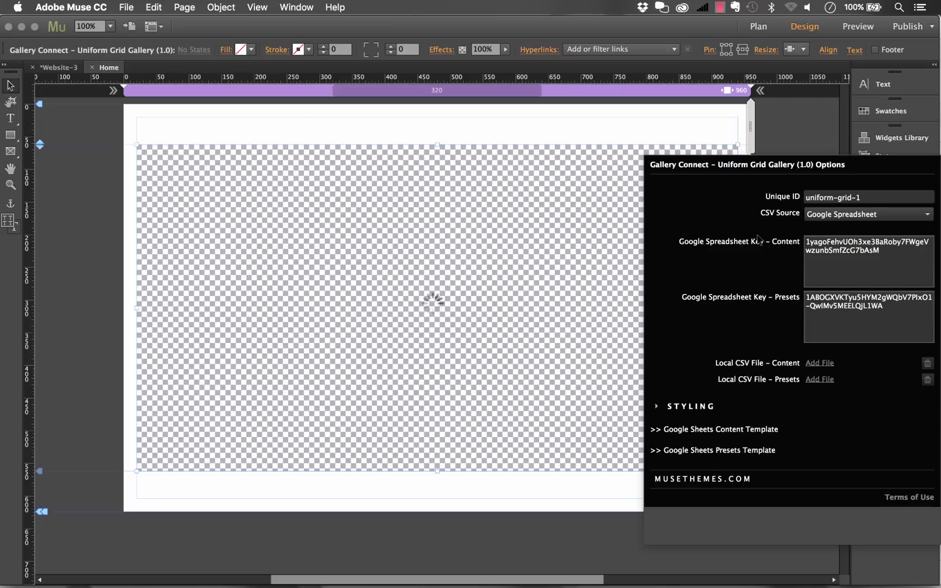
Deselect the widget and preview the page in the browser.
left_click(231, 136)
left_click(128, 6)
left_click(205, 214)
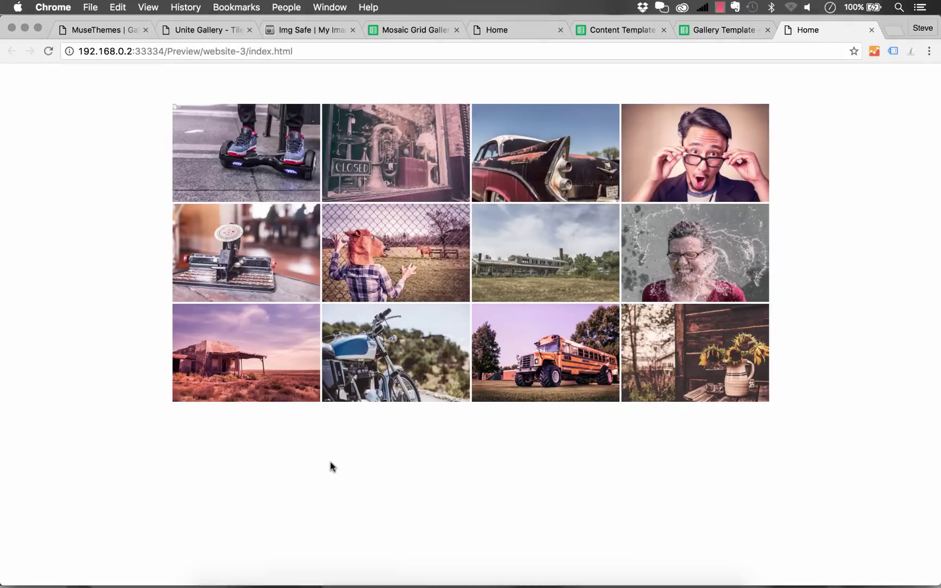
Inspect the Gallery Template rows, selecting the image entry in A2 and the YouTube id in C3.
left_click(716, 29)
left_click(424, 412)
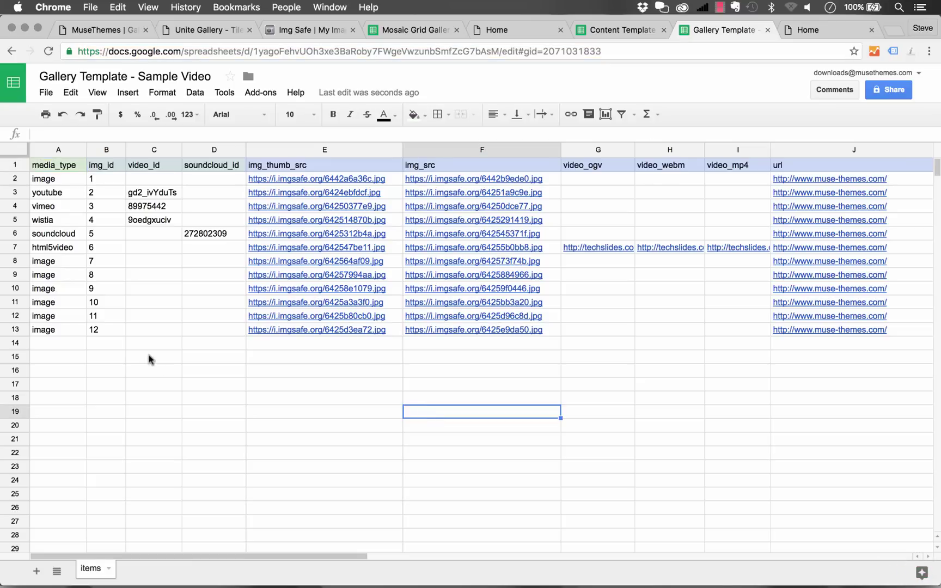
left_click(58, 179)
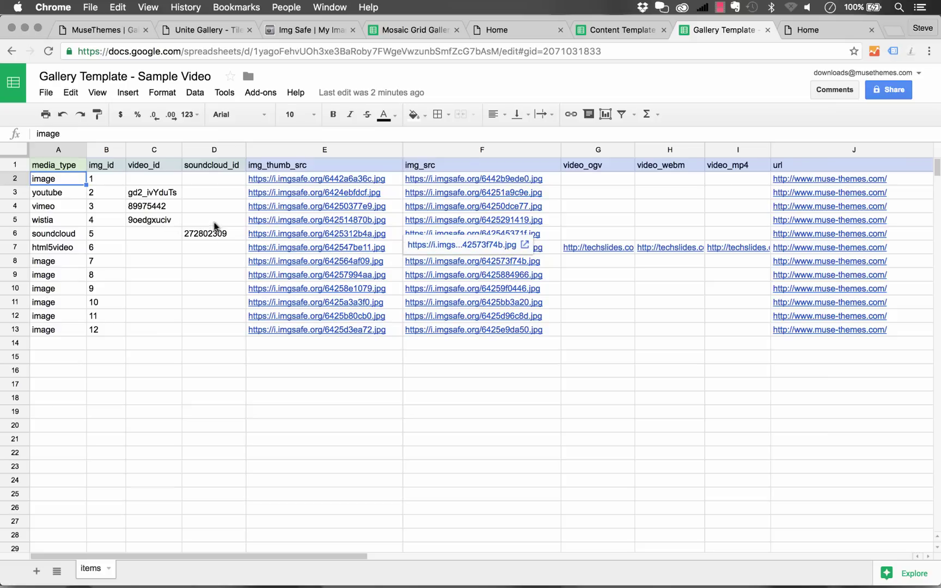
left_click(156, 193)
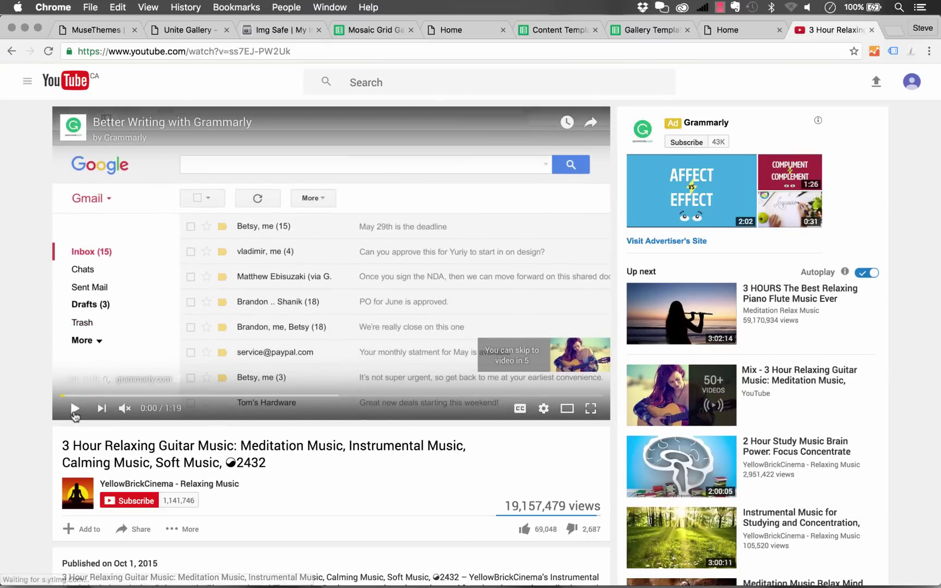
Copy the video id ss7EJ-PW2Uk from the end of the YouTube page address.
left_click(252, 53)
left_click(271, 52)
left_click_drag(299, 52, 231, 54)
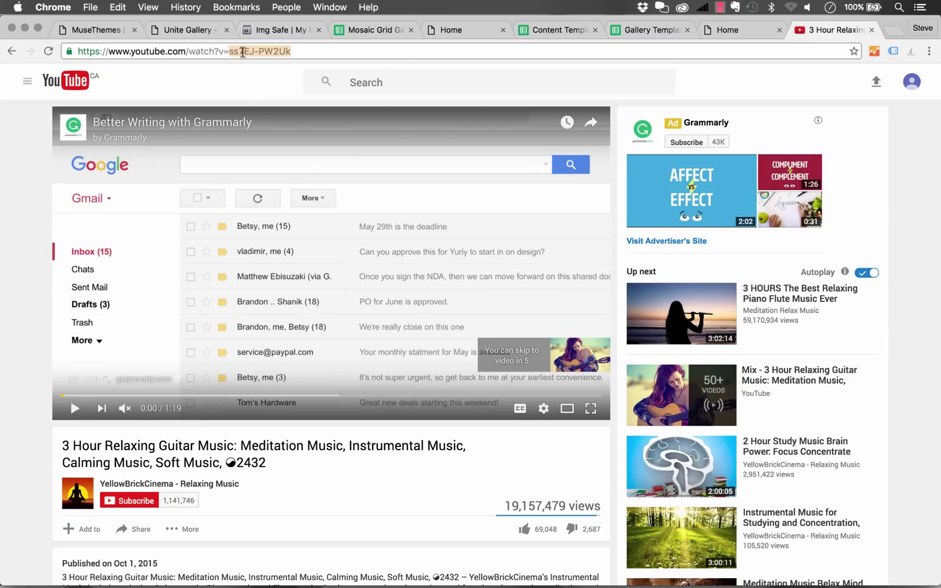
right_click(242, 54)
left_click(304, 69)
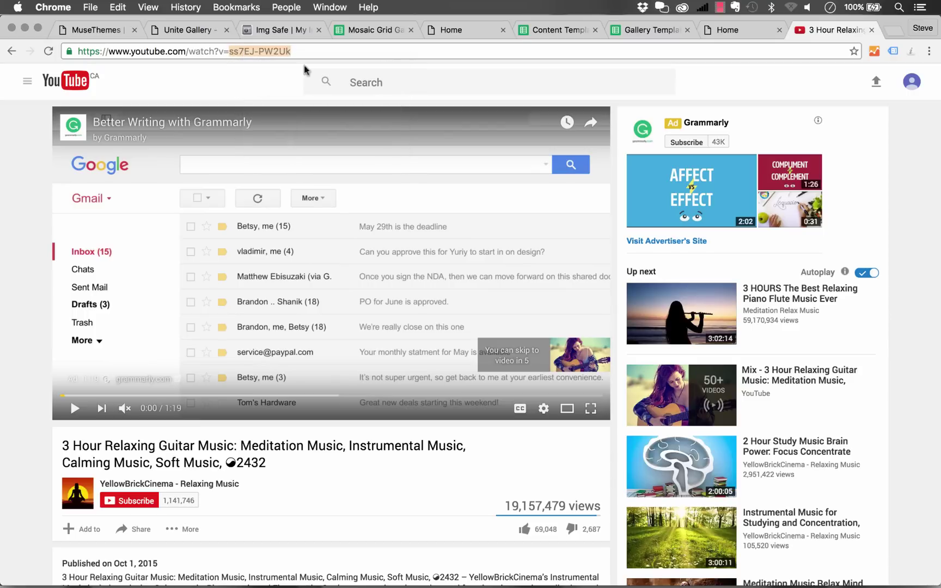
Back in the Gallery Template sheet, select the old id gd2_ivYduTs in C3 to paste over it.
left_click(656, 29)
double_click(162, 196)
double_click(161, 196)
right_click(163, 195)
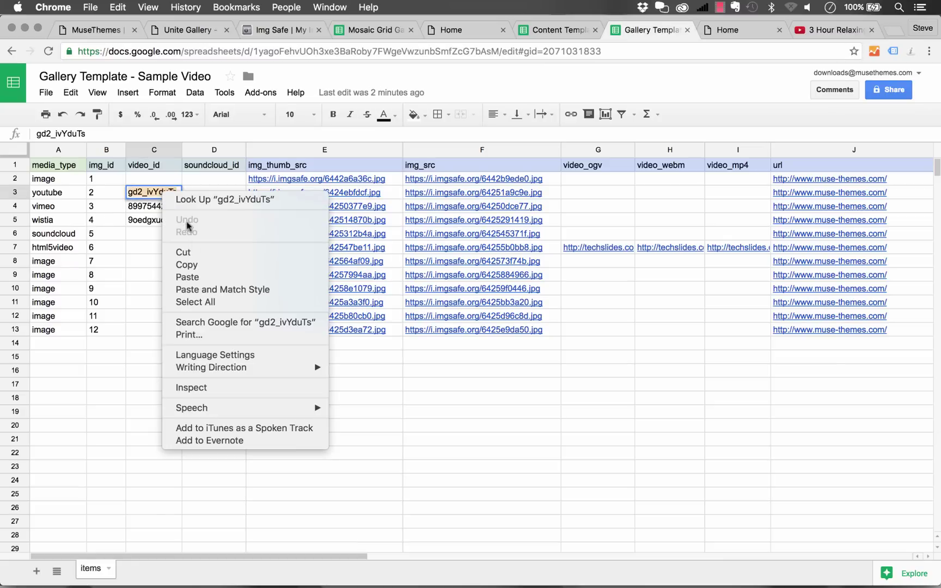
Paste ss7EJ-PW2Uk into C3, then open the youtube row's E3 thumbnail link in a new tab.
left_click(189, 279)
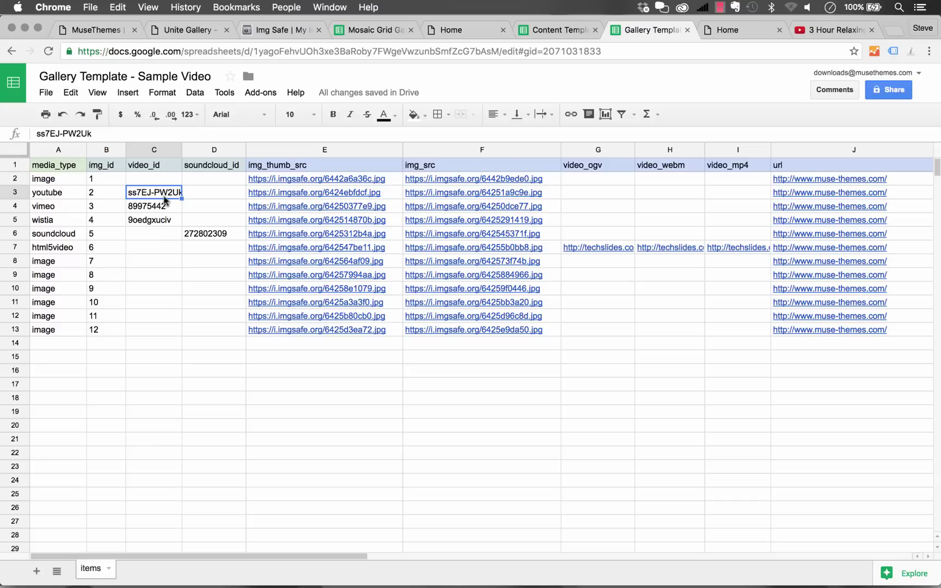
left_click(291, 195)
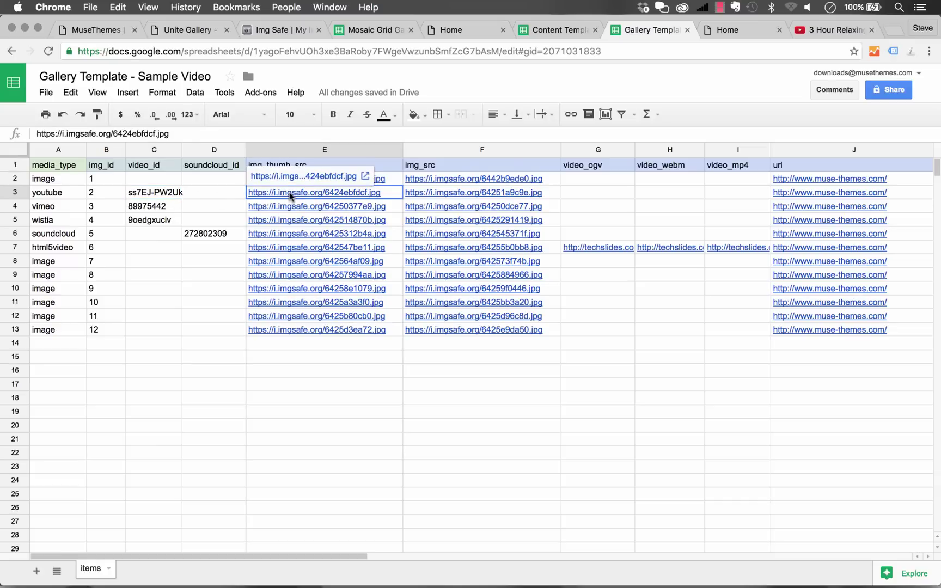
left_click(364, 177)
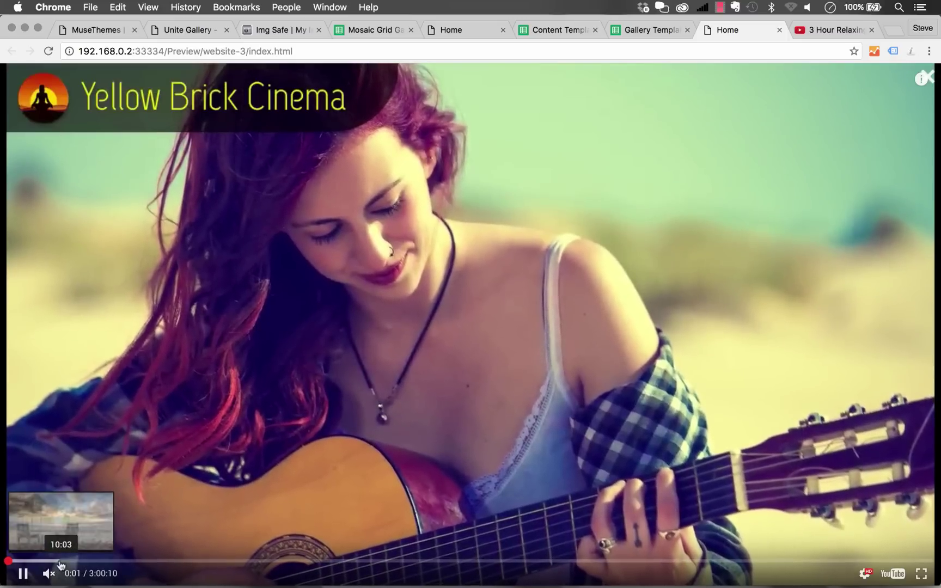
Skip the car tile's new video ahead to 10:03, close it, and select B3 in Gallery Template.
left_click(60, 562)
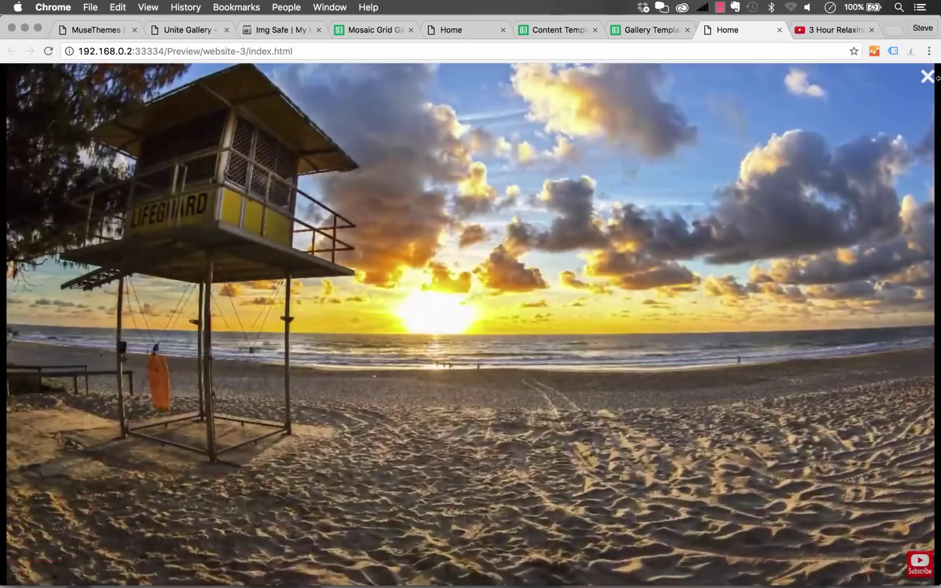
left_click(929, 79)
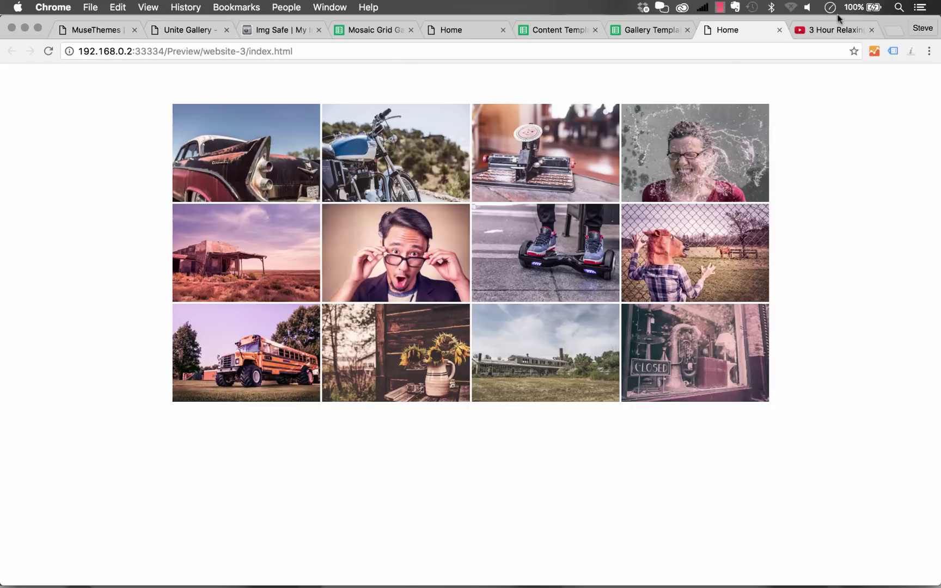
left_click(670, 34)
left_click(96, 196)
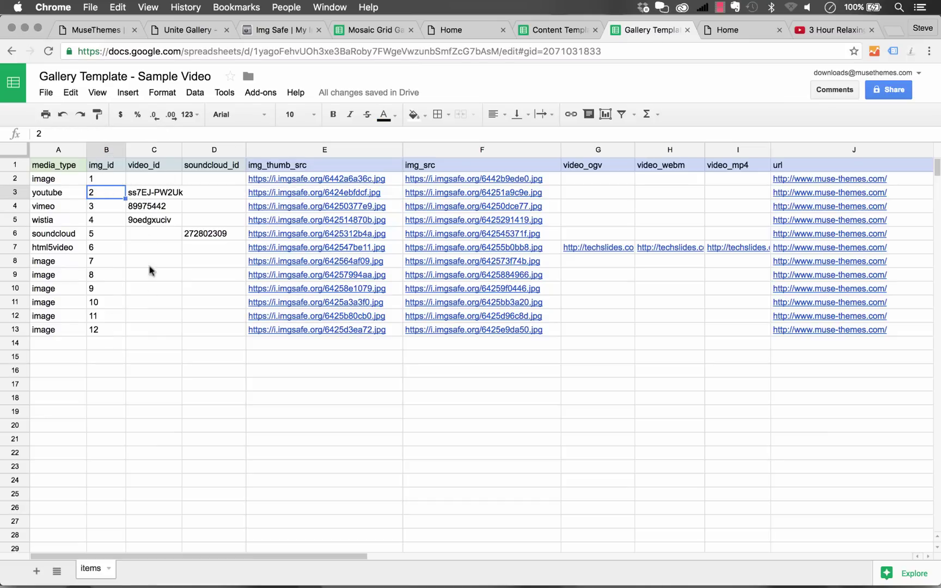
Inspect soundcloud id 272802309 in D6 and the img_thumb_src and img_src headers in E1 and F1.
left_click(216, 223)
left_click(207, 232)
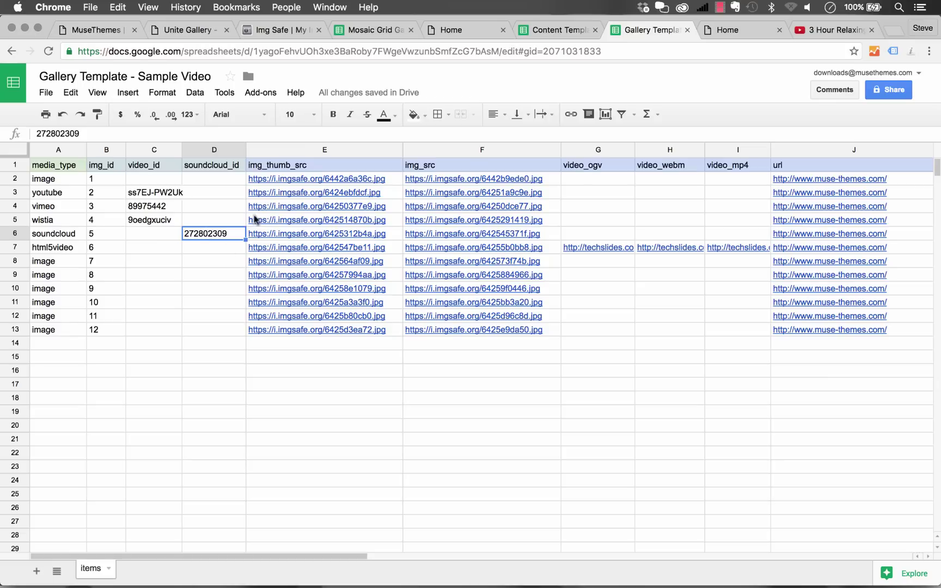
mouse_move(334, 186)
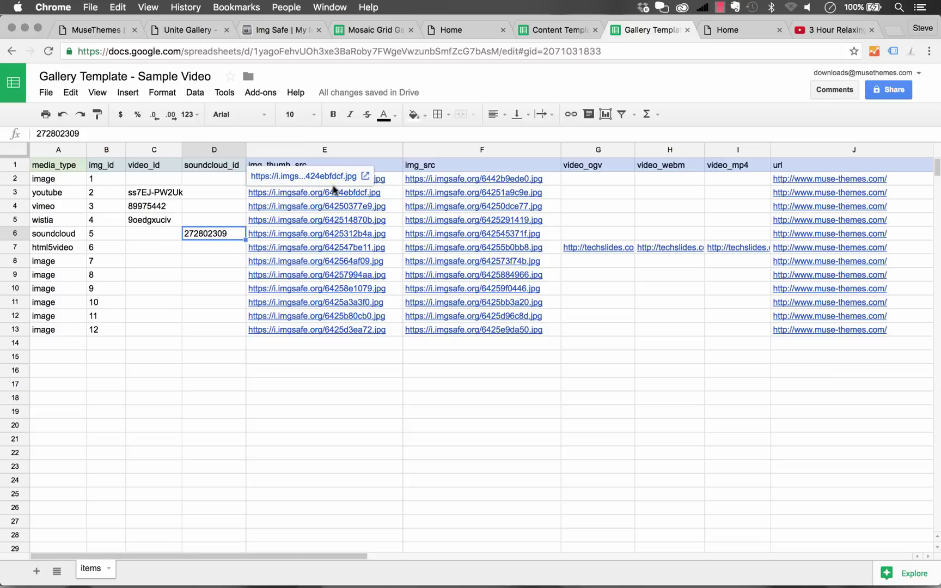
left_click(271, 166)
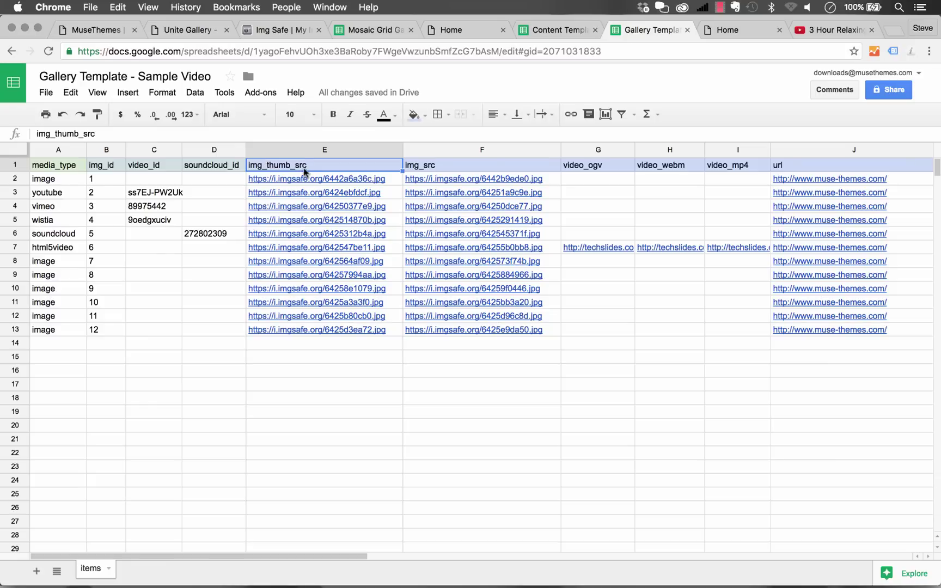
left_click(429, 167)
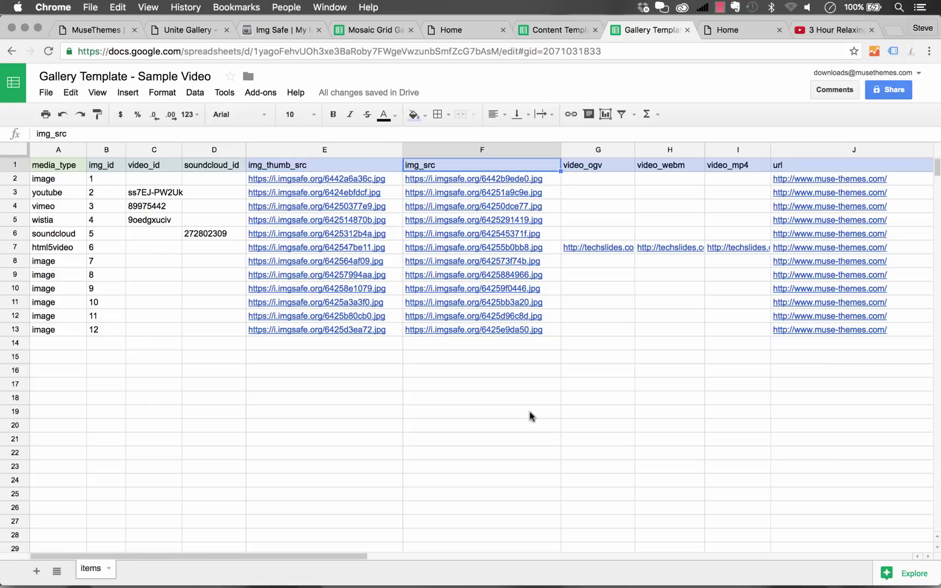
left_click(732, 28)
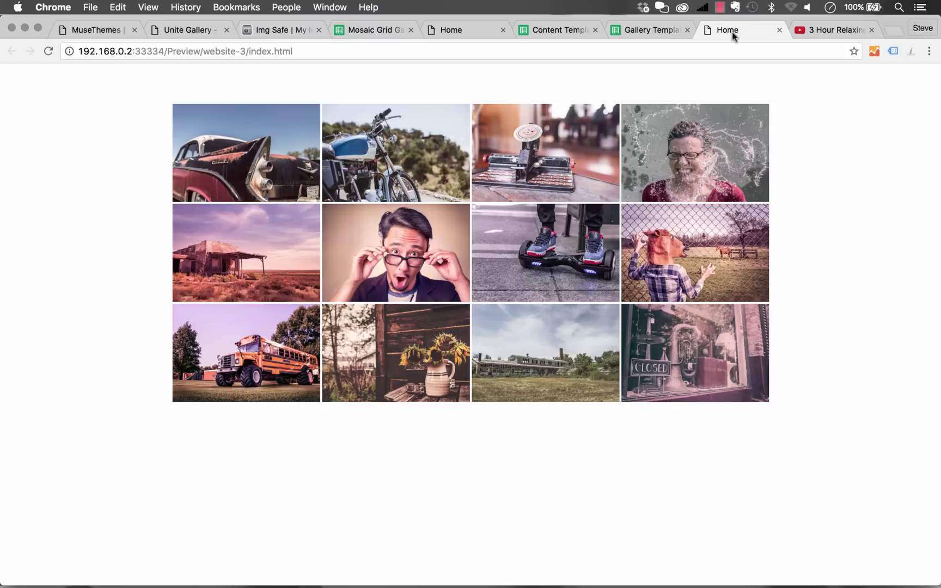
left_click(394, 252)
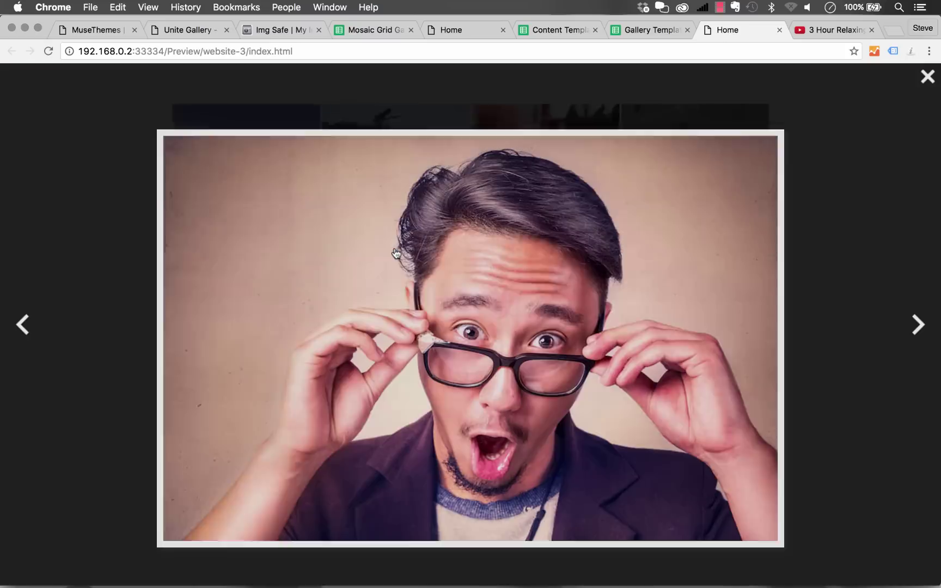
left_click(926, 80)
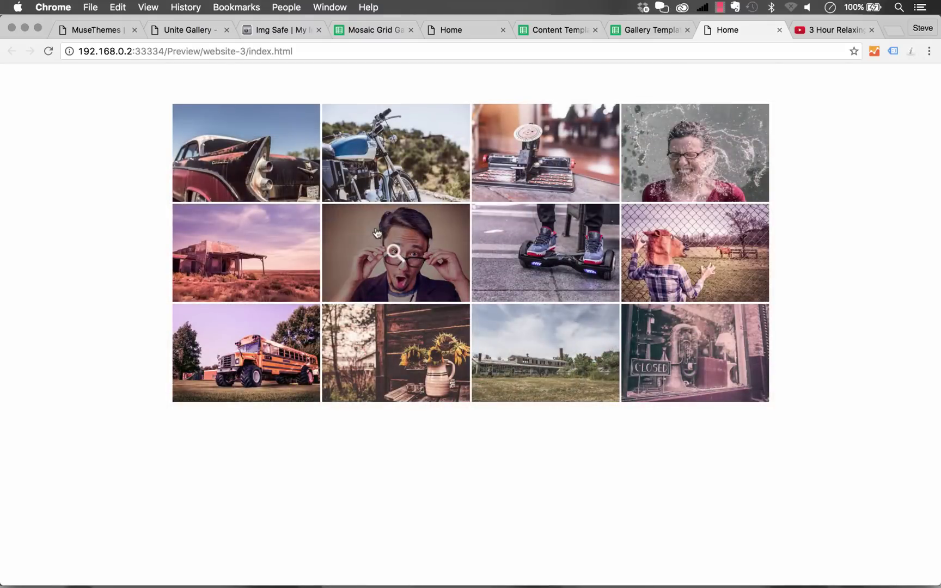
left_click(400, 259)
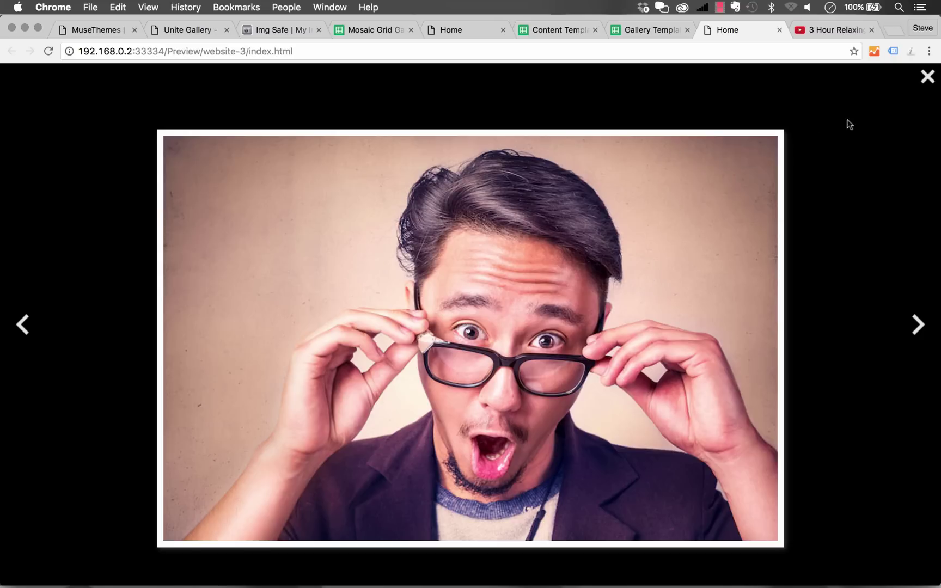
left_click(928, 77)
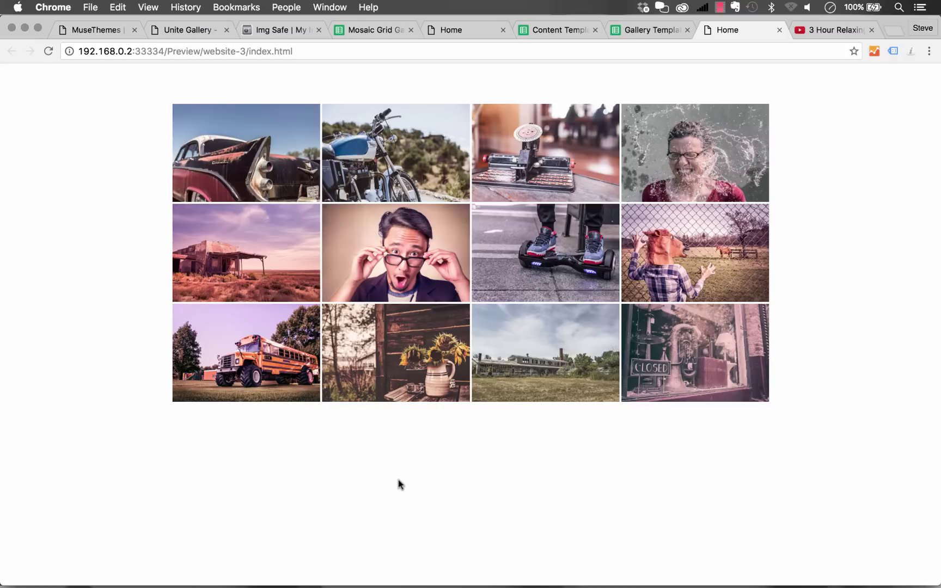
Check the F2 img_src link in Gallery Template, then go to Img Safe's My Images page.
left_click(651, 36)
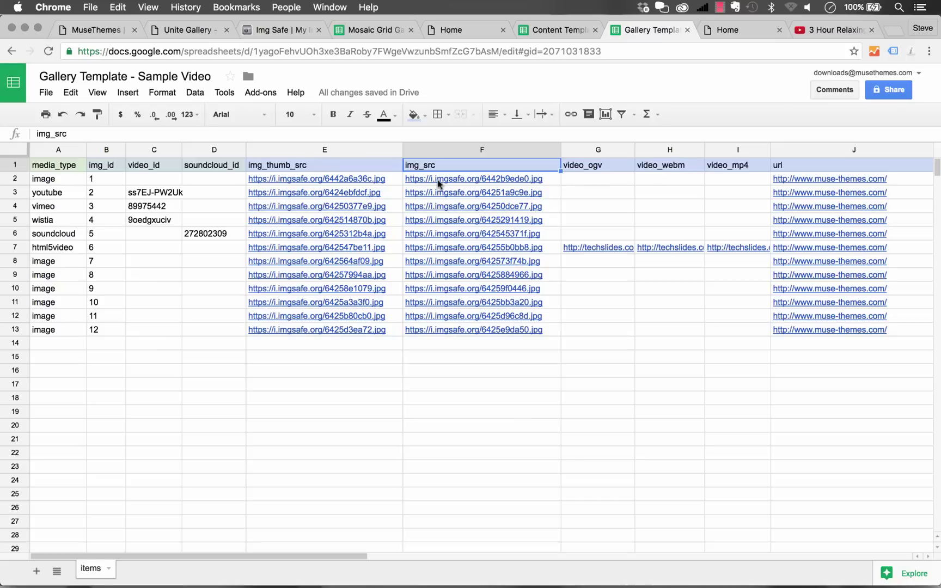
mouse_move(442, 183)
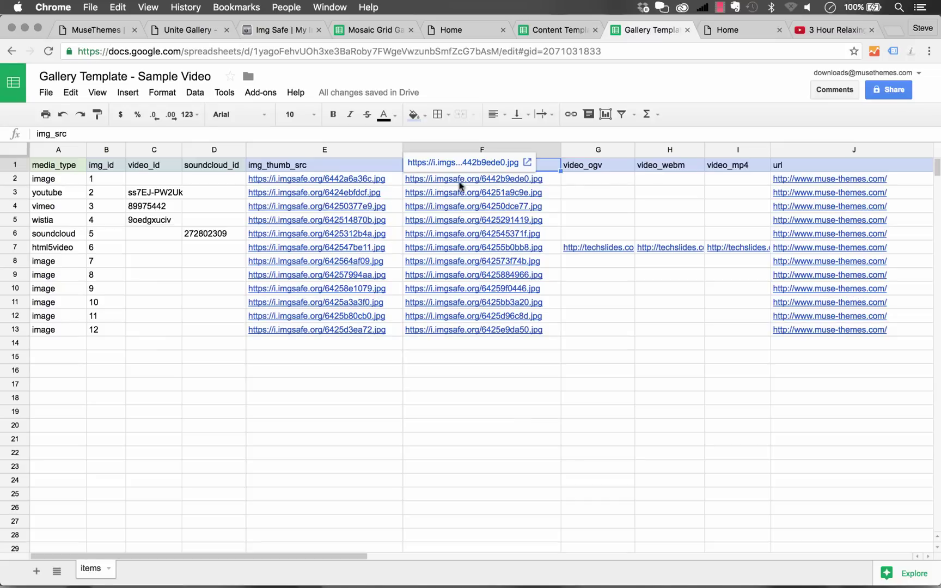
left_click(272, 30)
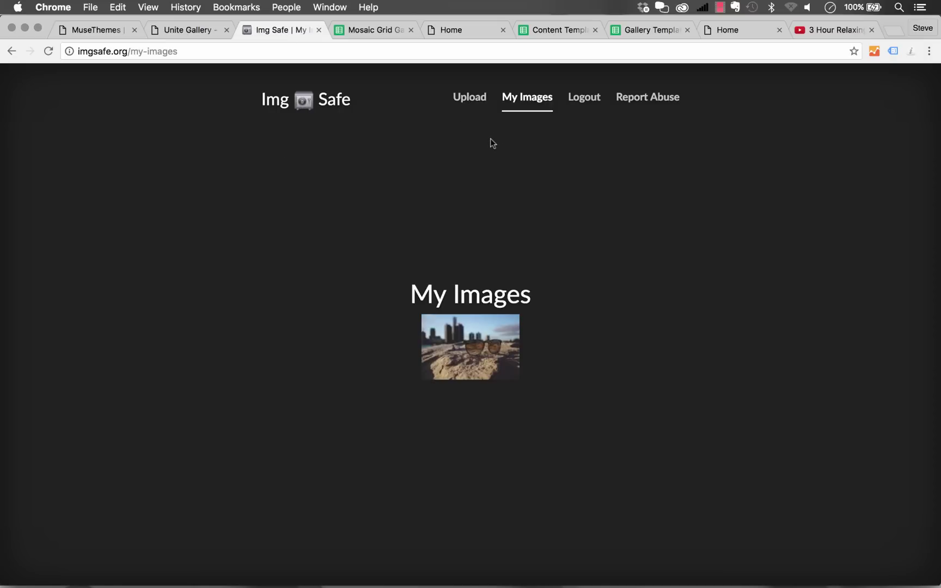
Upload skateboard_thumb.jpg from the images folder to Img Safe.
left_click(475, 96)
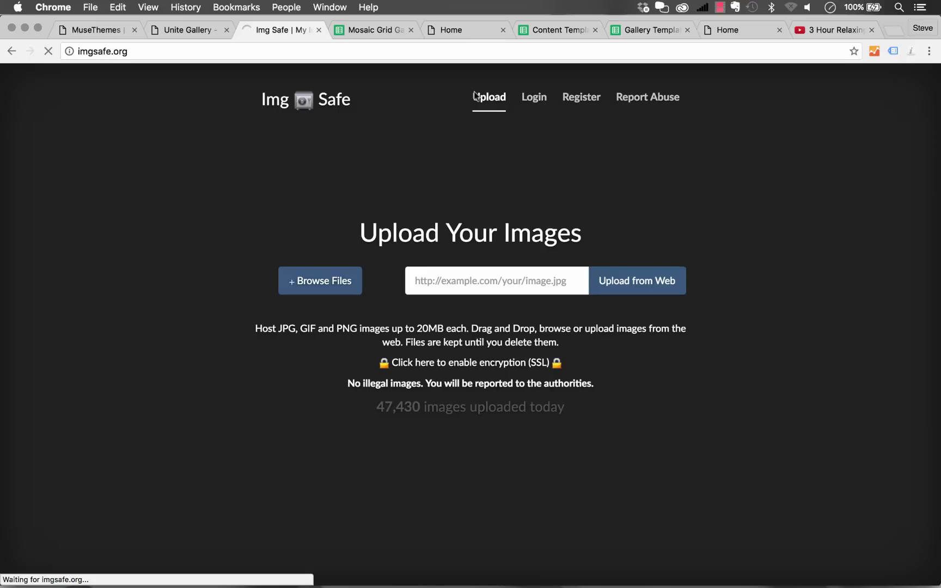
left_click(322, 283)
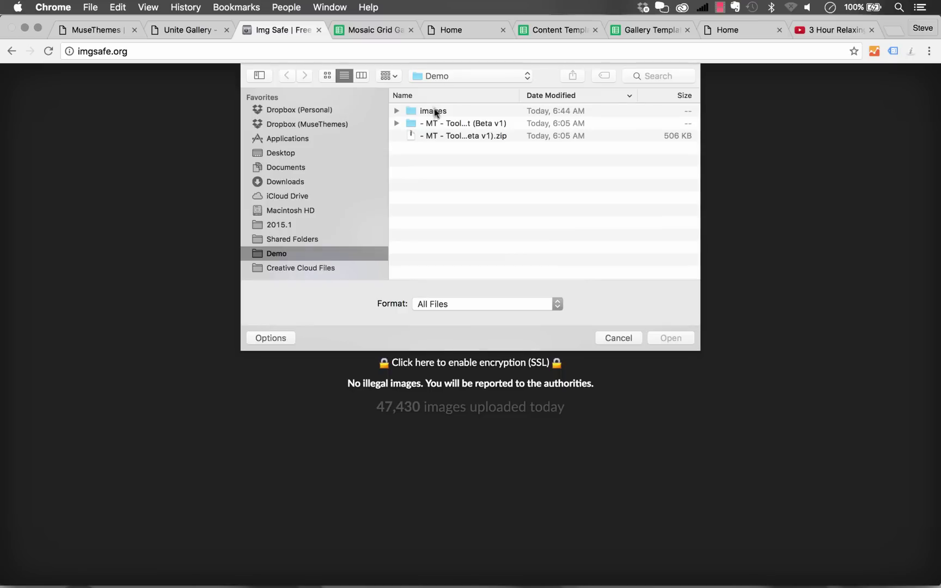
left_click(434, 111)
key("Right")
left_click(448, 125)
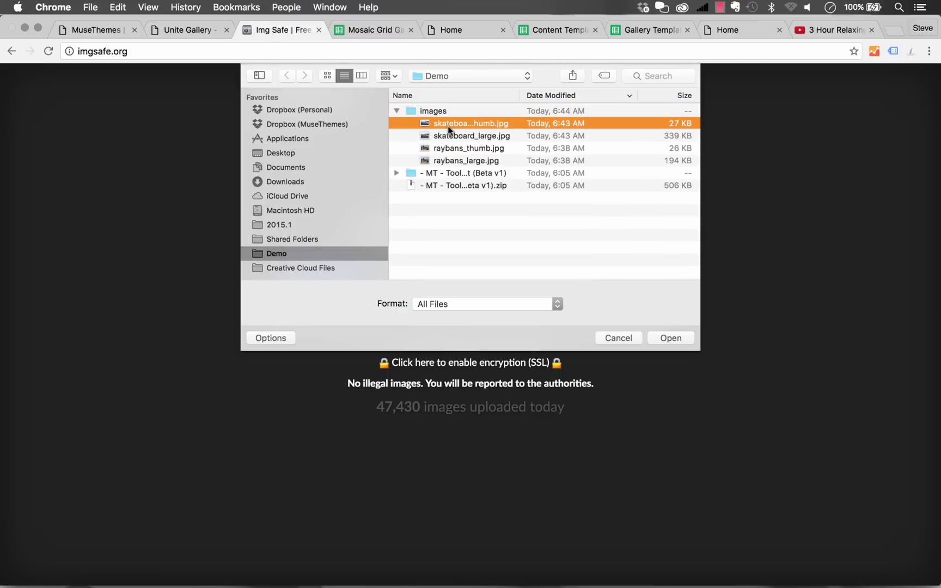
key("space")
key("Down")
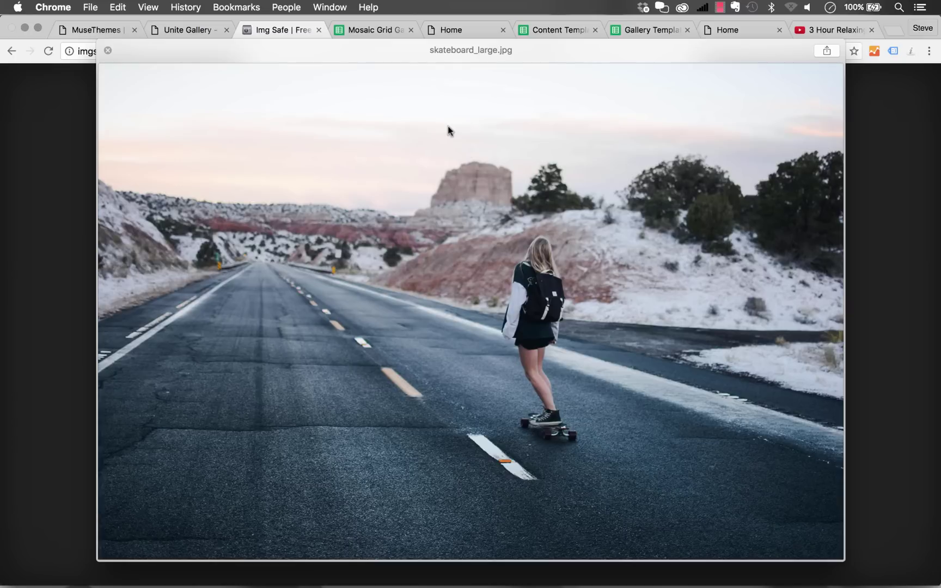
key("Up")
left_click(466, 126)
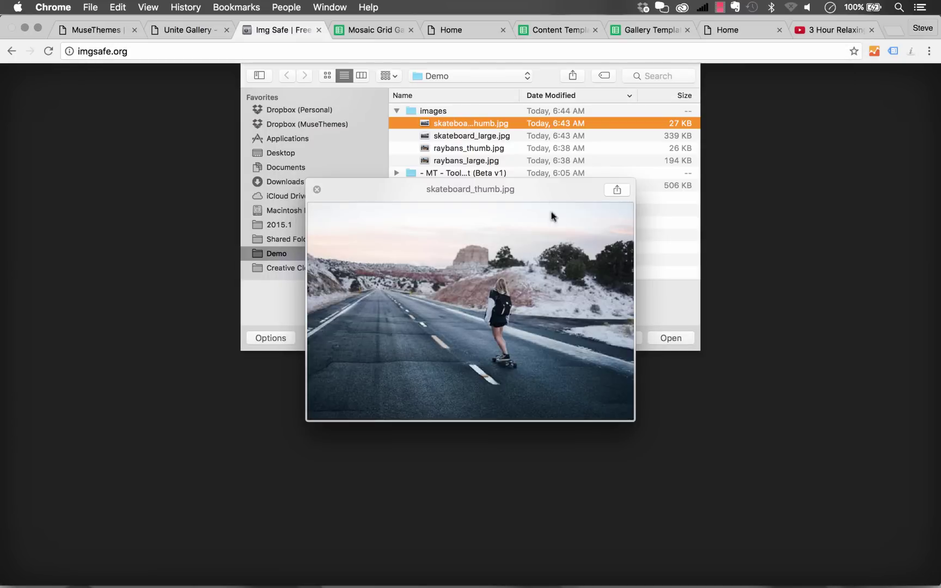
key("space")
left_click(661, 337)
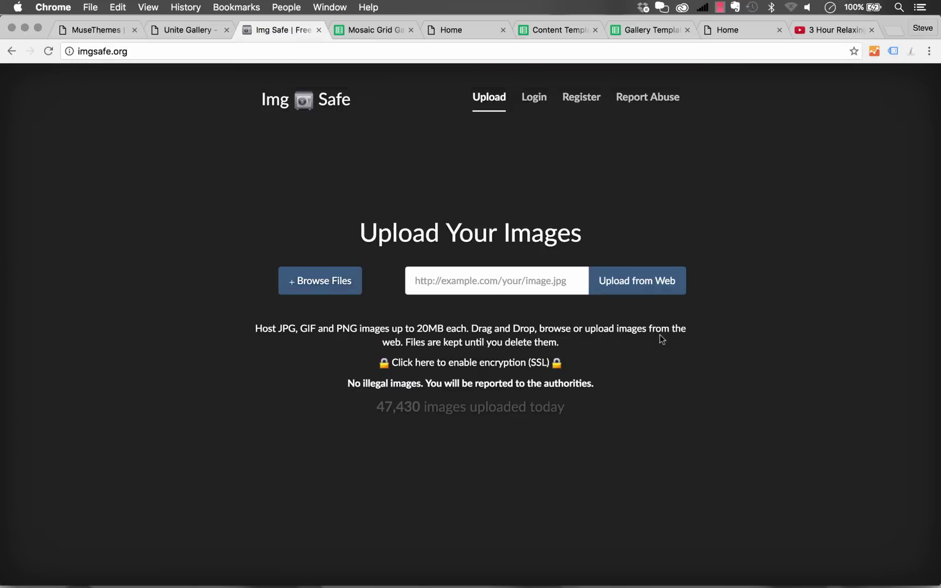
left_click(470, 480)
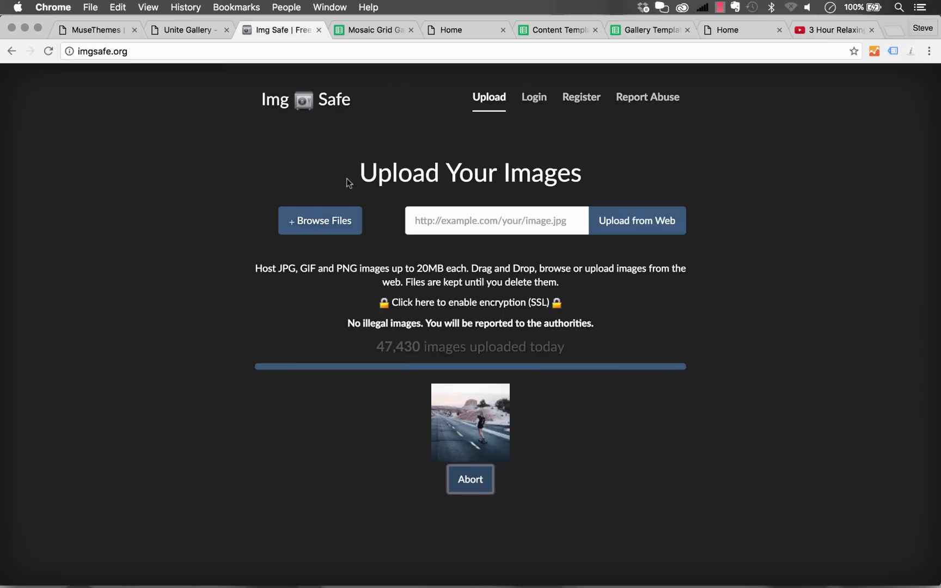
Upload skateboard_large.jpg from the images folder as the second hosted image.
left_click(325, 235)
double_click(430, 110)
left_click(456, 123)
left_click(676, 338)
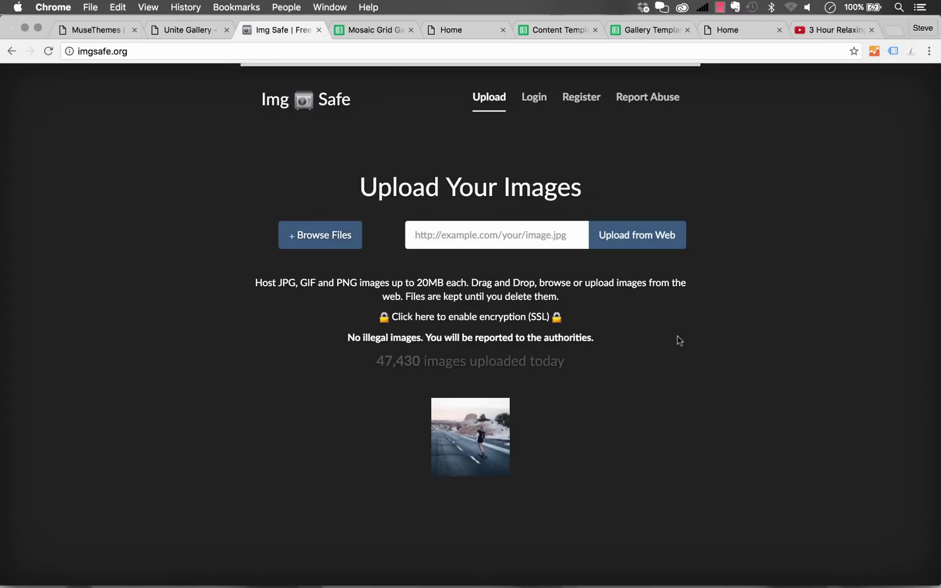
left_click(536, 488)
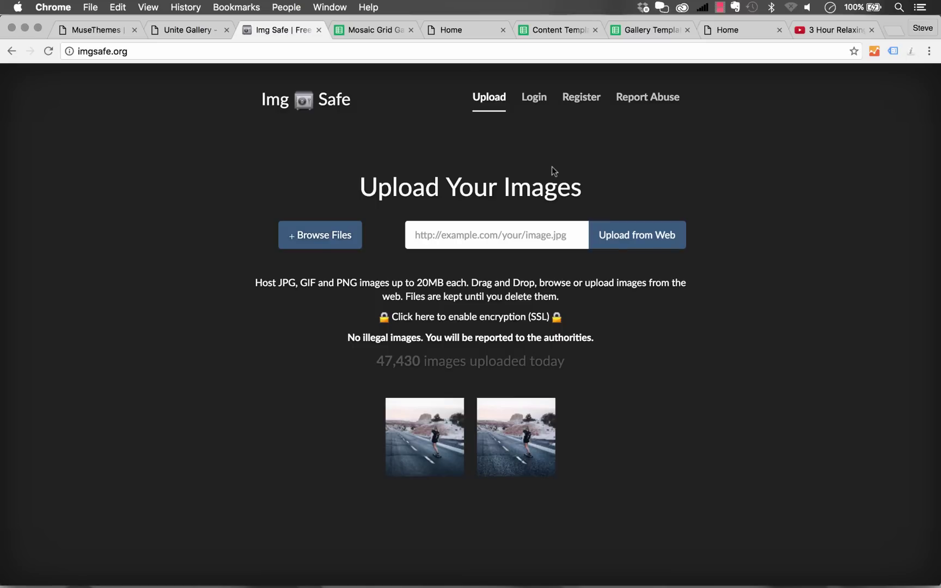
Copy the hosted skateboard thumbnail's address and paste it into E2 as the new img_thumb_src.
left_click(408, 442)
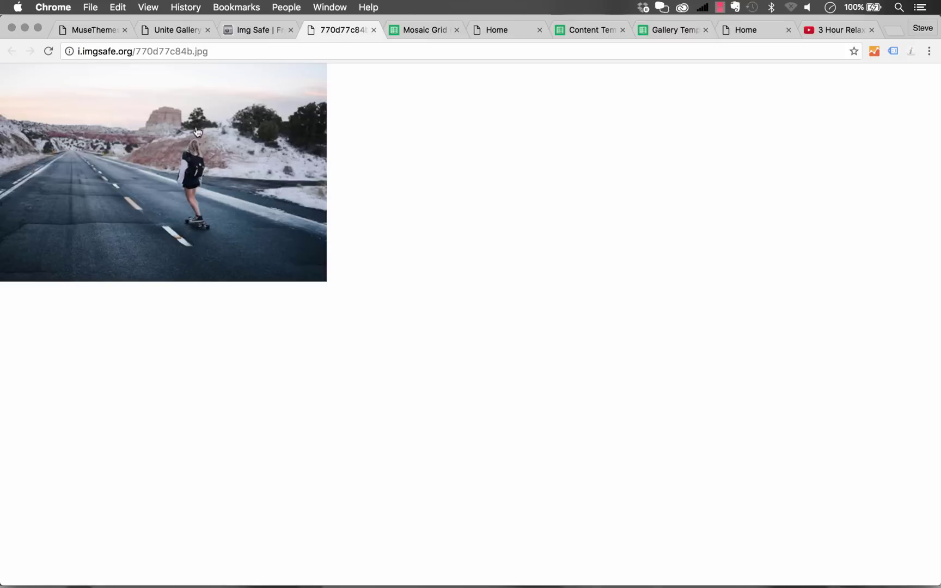
left_click(161, 52)
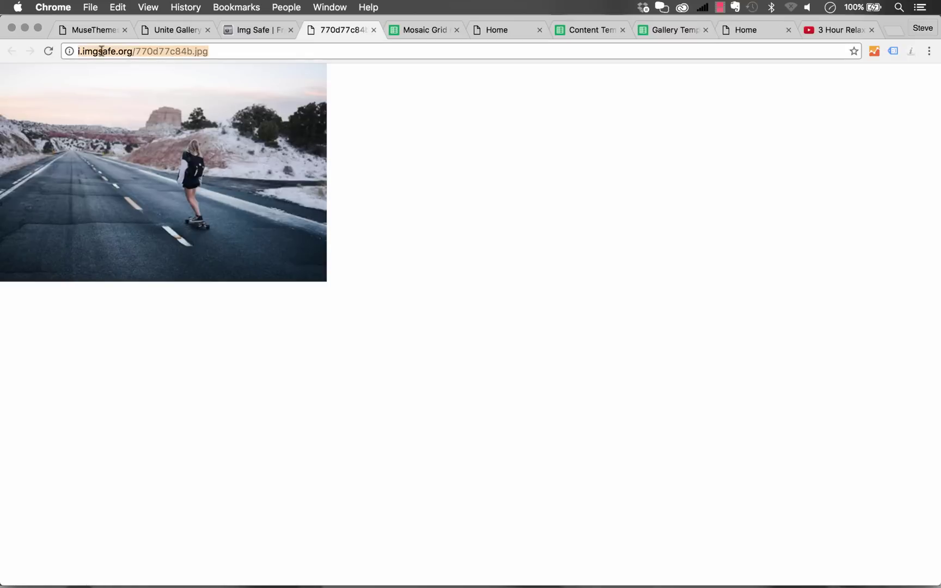
right_click(145, 49)
left_click(168, 68)
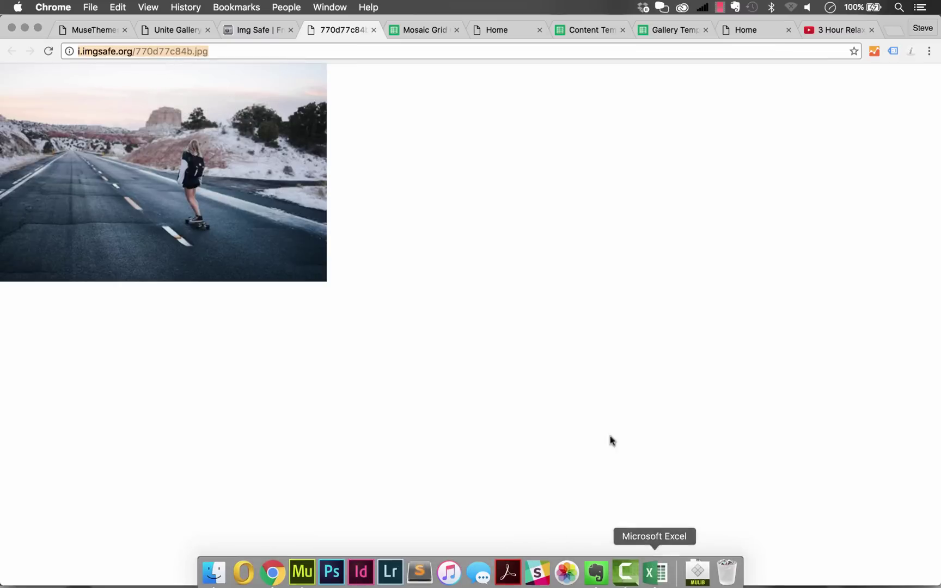
left_click(675, 31)
left_click(321, 180)
double_click(320, 179)
left_click_drag(385, 180, 201, 180)
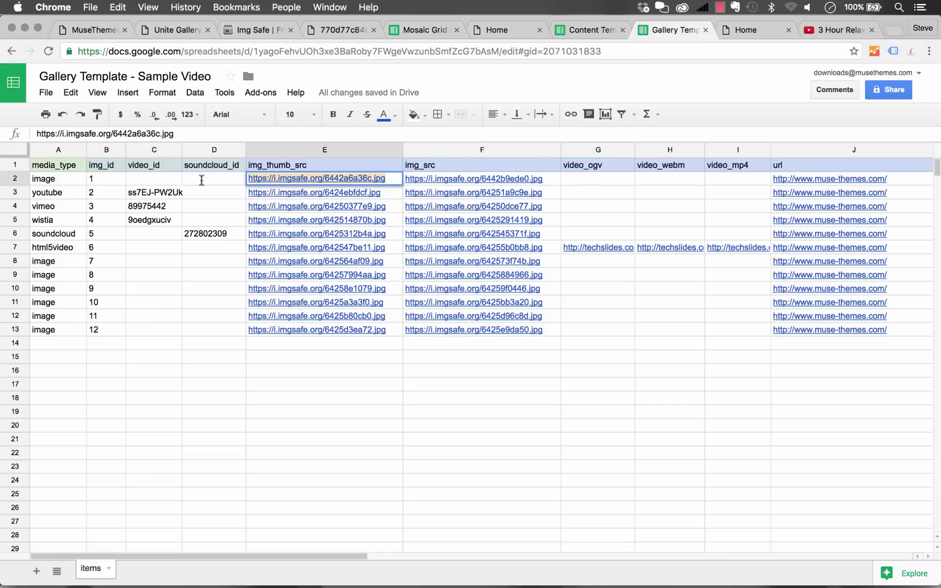
key("super+v")
key("Return")
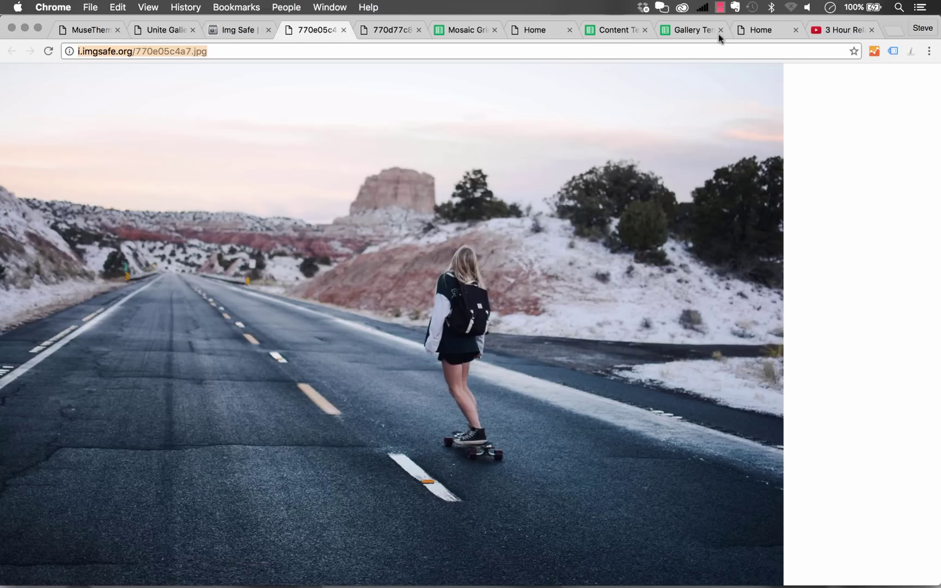
Paste the large skateboard photo's address into F2 as the new img_src.
left_click(703, 31)
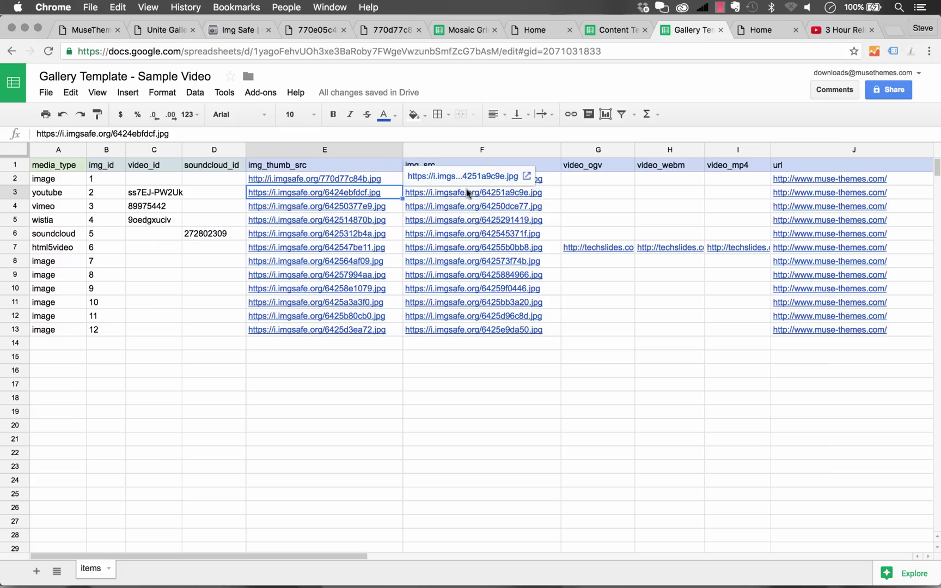
left_click(556, 179)
key("super+v")
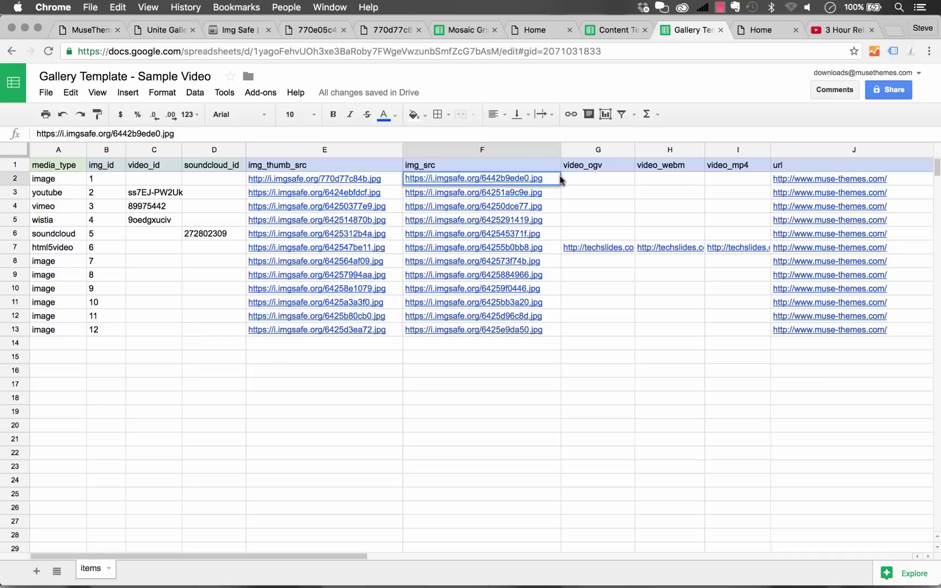
key("Return")
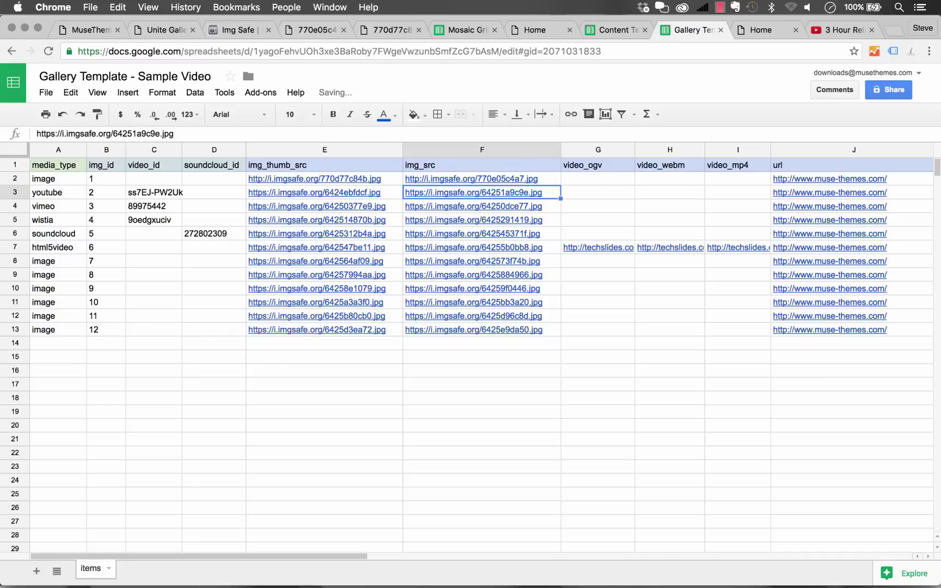
left_click(495, 429)
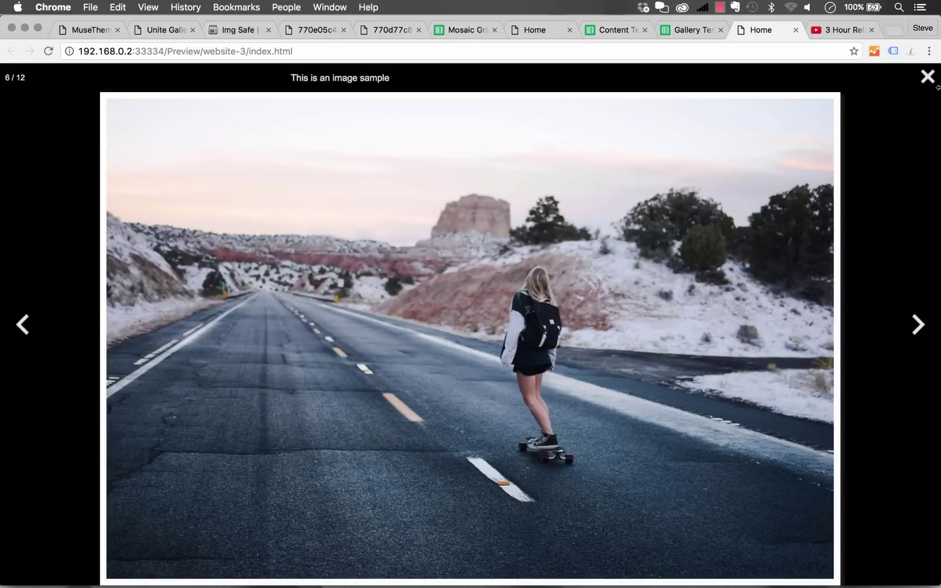
left_click(927, 77)
Select the html5video row (row 7) and scroll across its columns to review them.
left_click(692, 31)
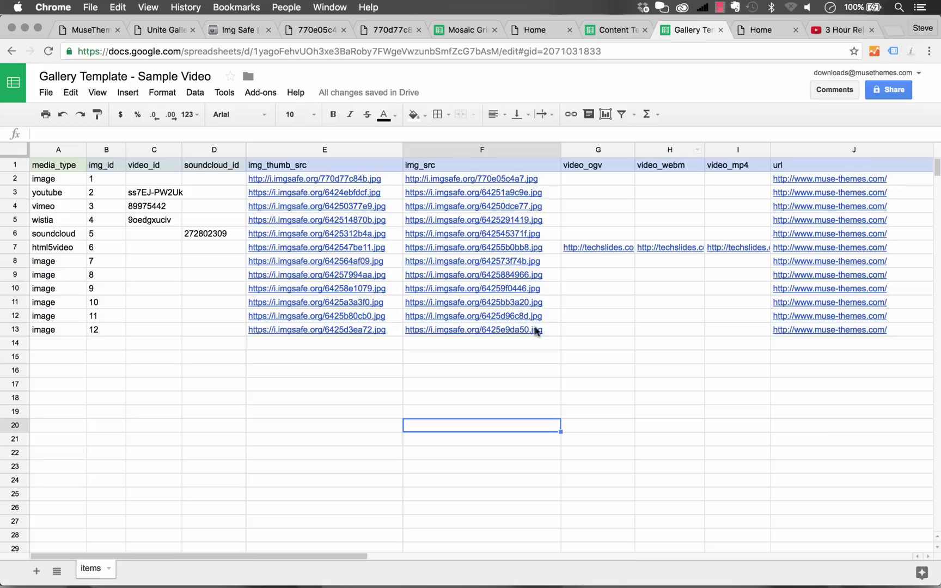
left_click(533, 356)
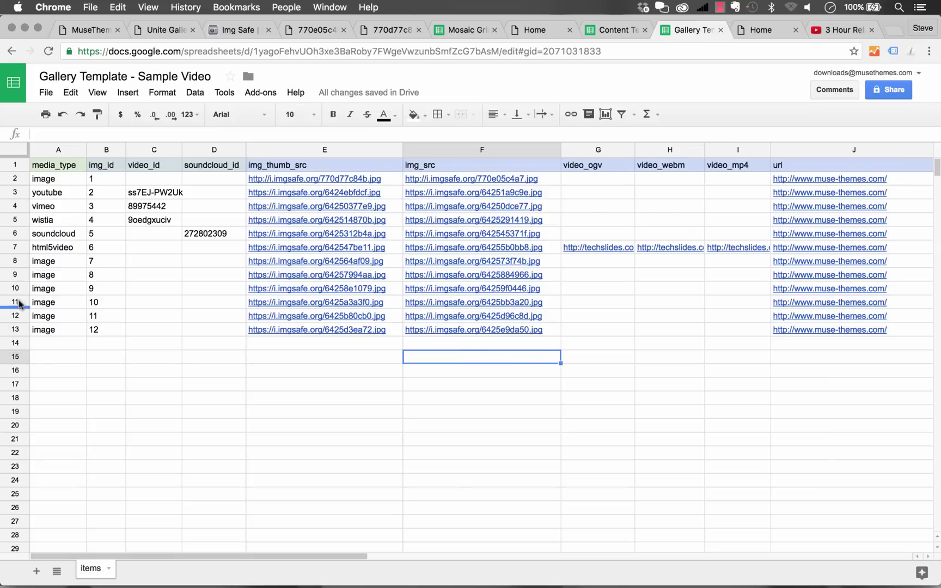
left_click(55, 251)
left_click(20, 252)
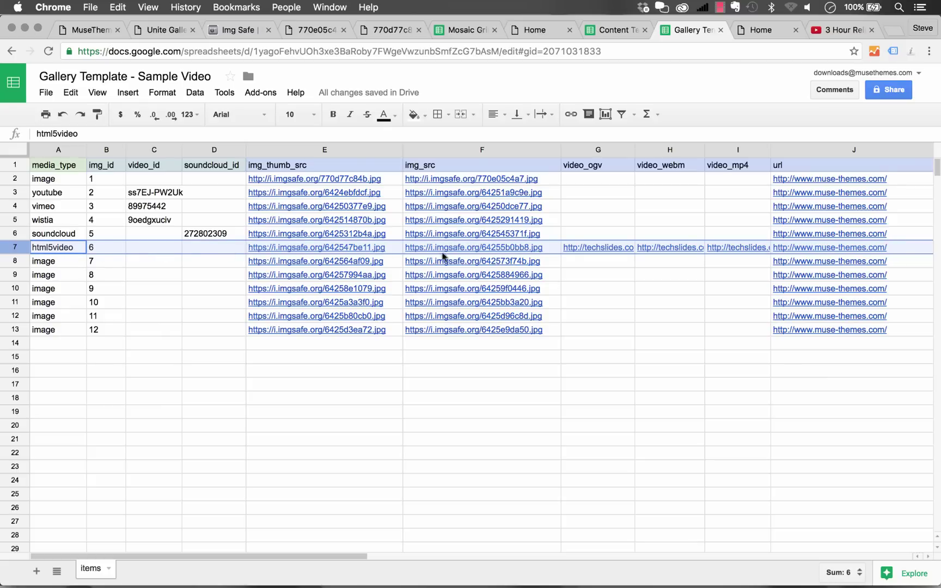
scroll(619, 251, "right", 4)
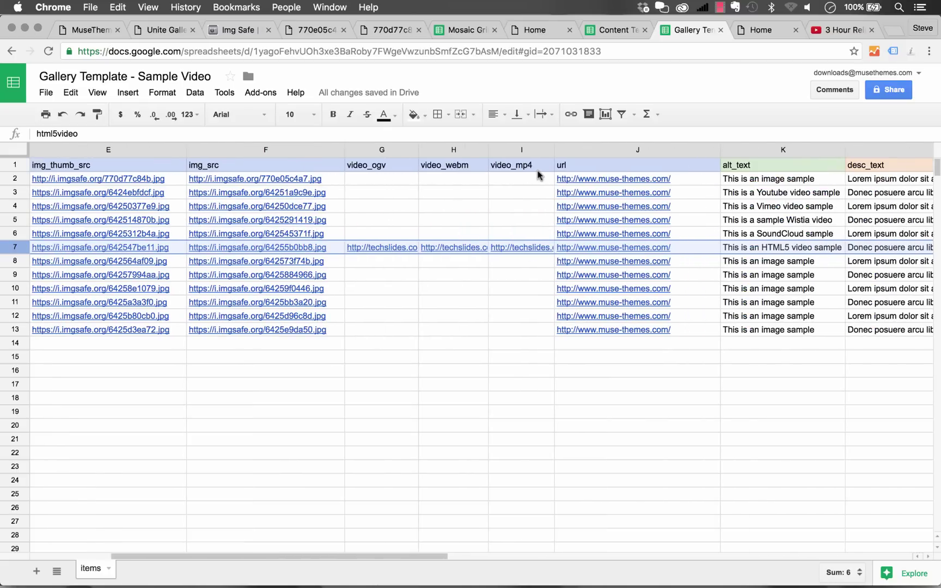
mouse_move(522, 254)
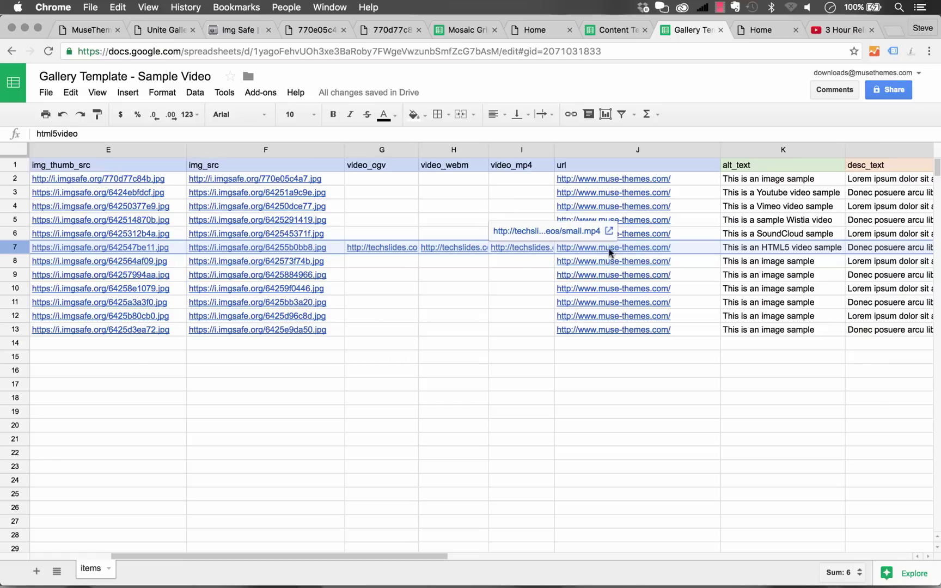
mouse_move(611, 252)
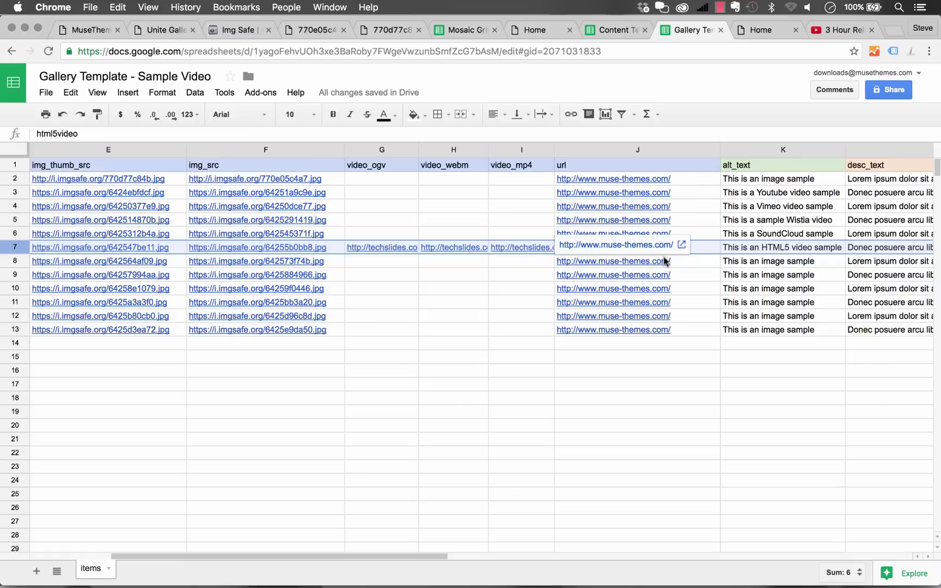
key("super+z")
scroll(602, 248, "right", 5)
scroll(384, 239, "left", 1)
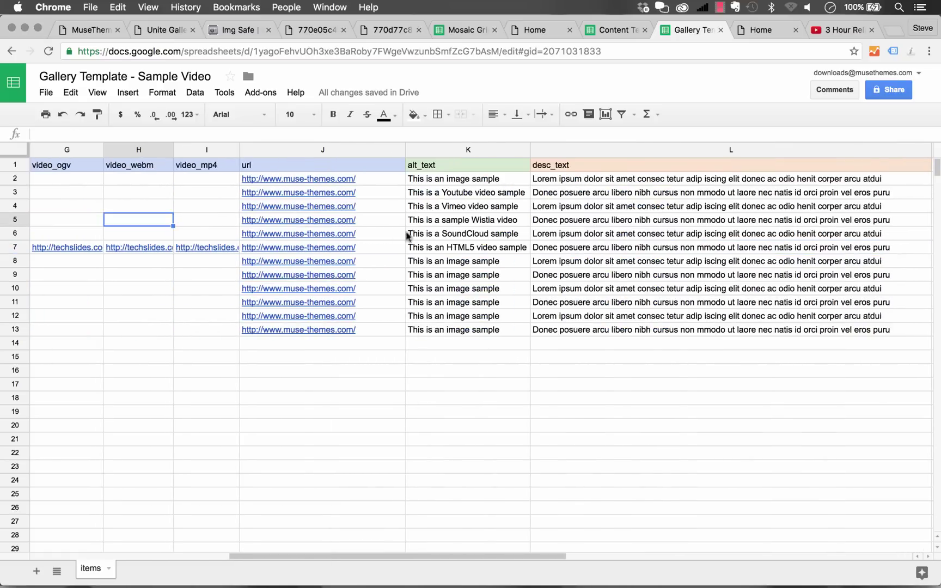
mouse_move(371, 248)
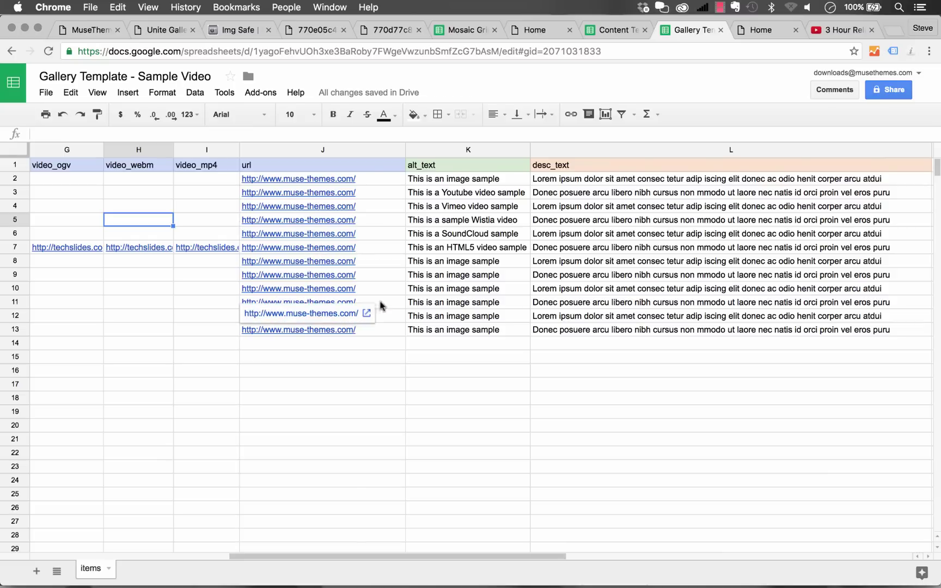
Replace the html5video url in J7 with '#', then review its alt and description text.
left_click(371, 250)
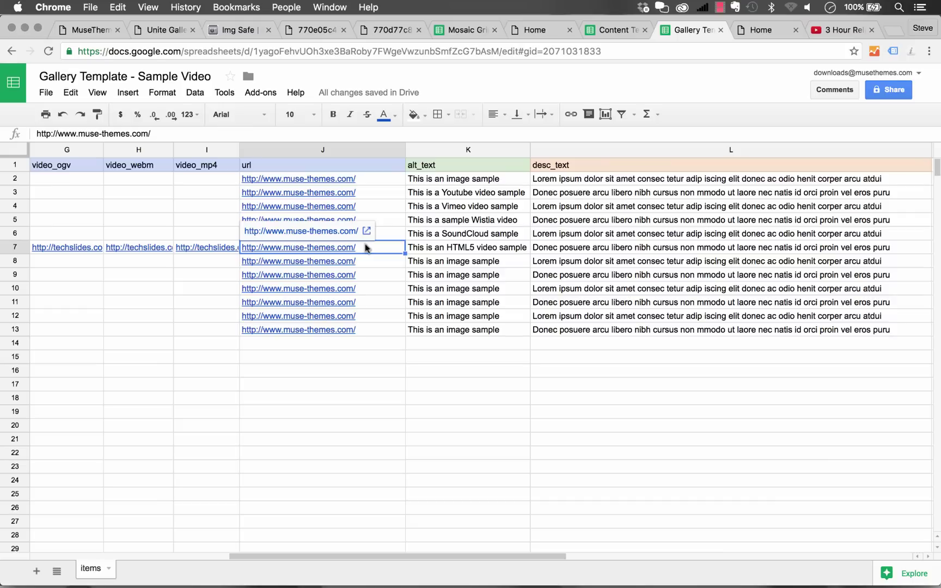
type("#")
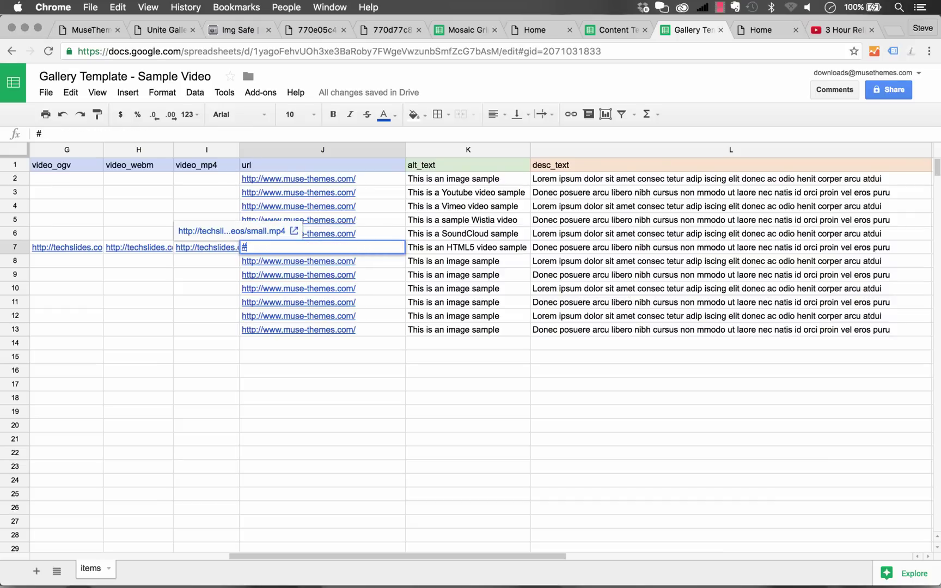
key("Return")
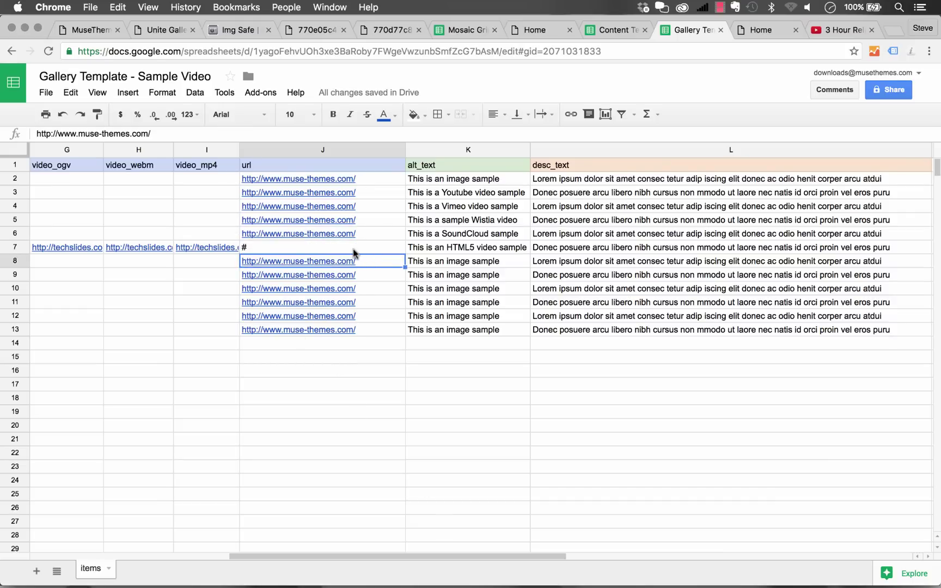
scroll(354, 251, "right", 3)
left_click(322, 248)
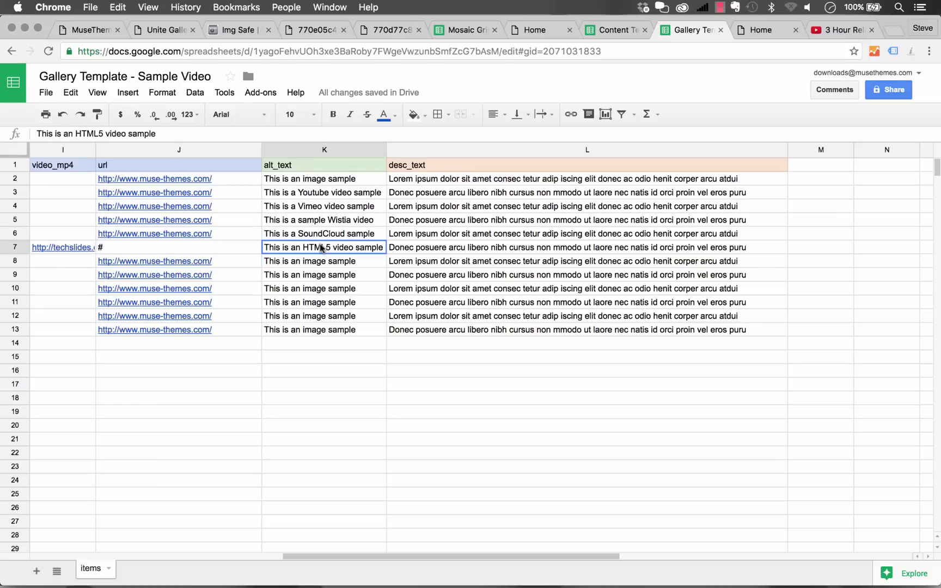
left_click(414, 251)
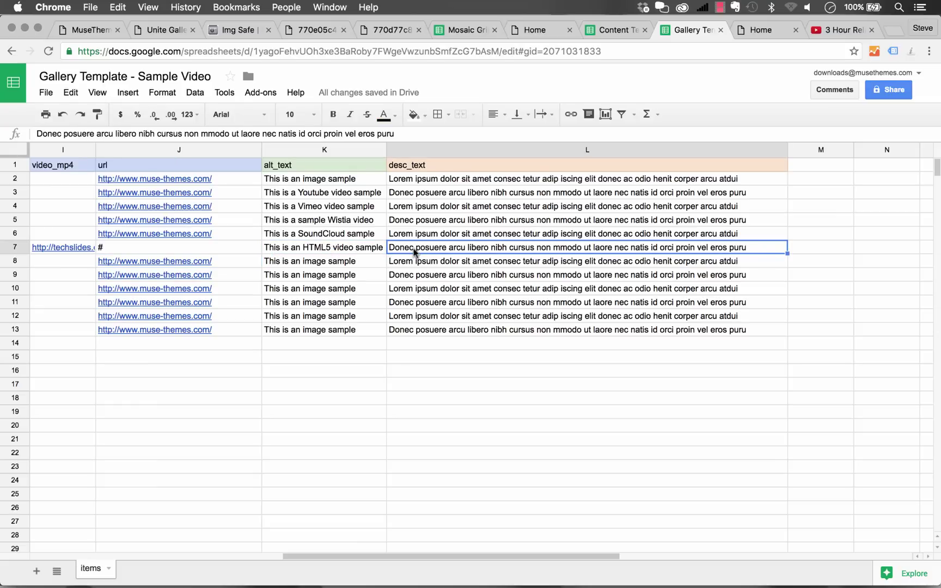
Open the skateboard photo lightbox, check its caption, step through to the horse-mask image, and close it.
left_click(734, 33)
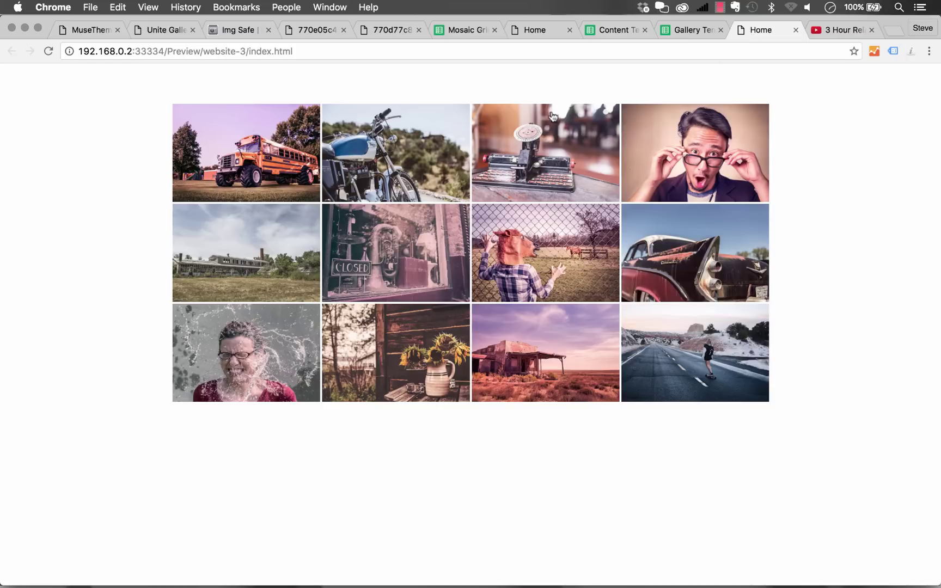
left_click(694, 363)
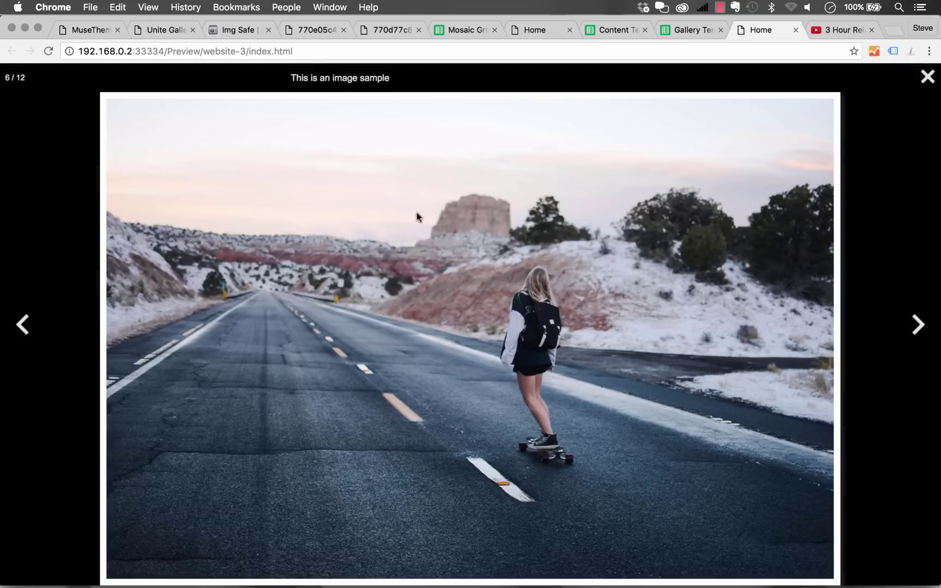
left_click_drag(290, 78, 391, 77)
left_click(393, 78)
left_click(916, 326)
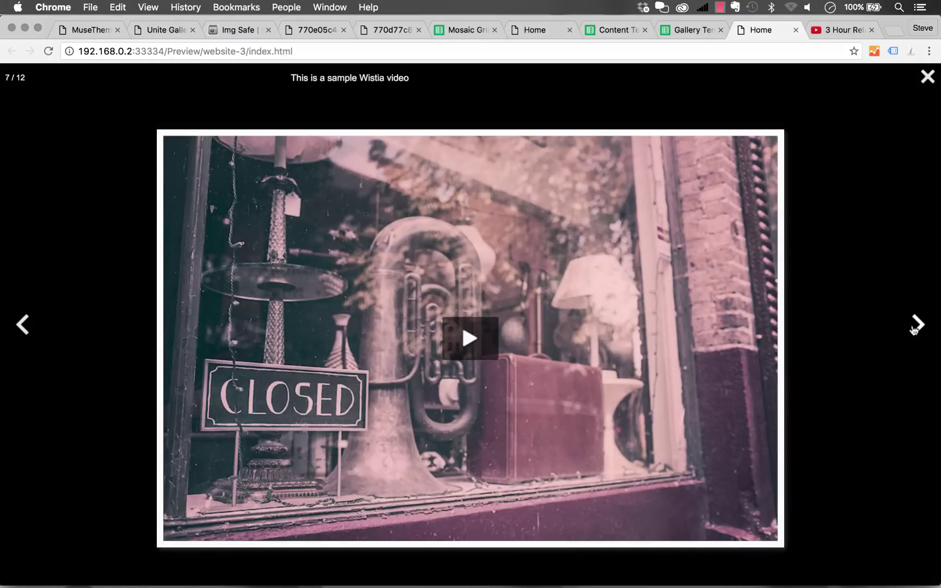
left_click(916, 326)
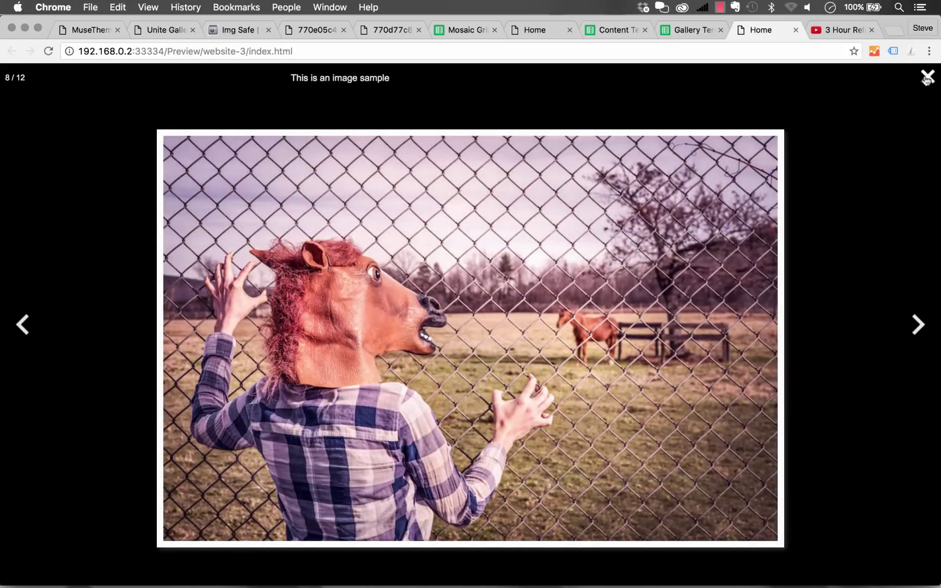
left_click(927, 78)
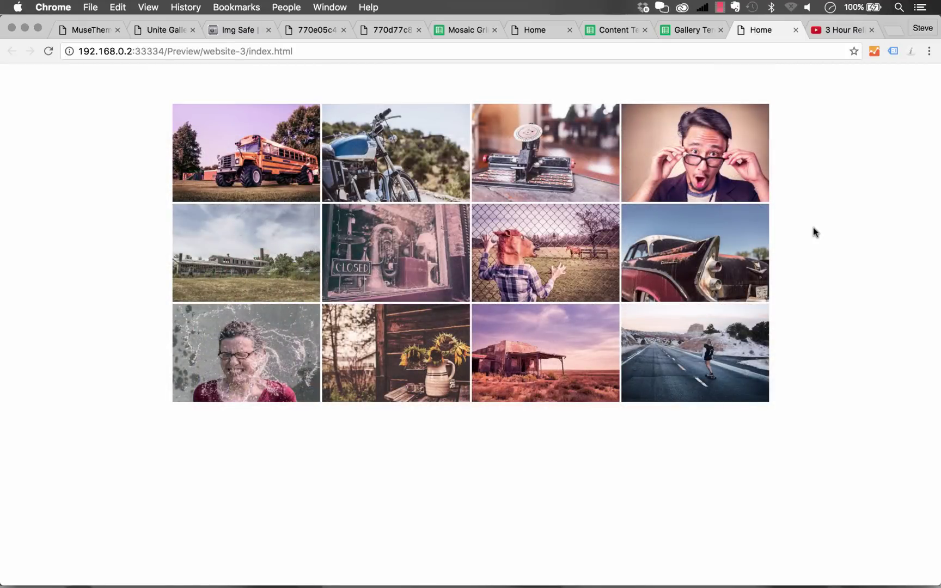
left_click(703, 30)
Narrow the Chrome preview window to test how the current gallery responds.
scroll(552, 211, "left", 5)
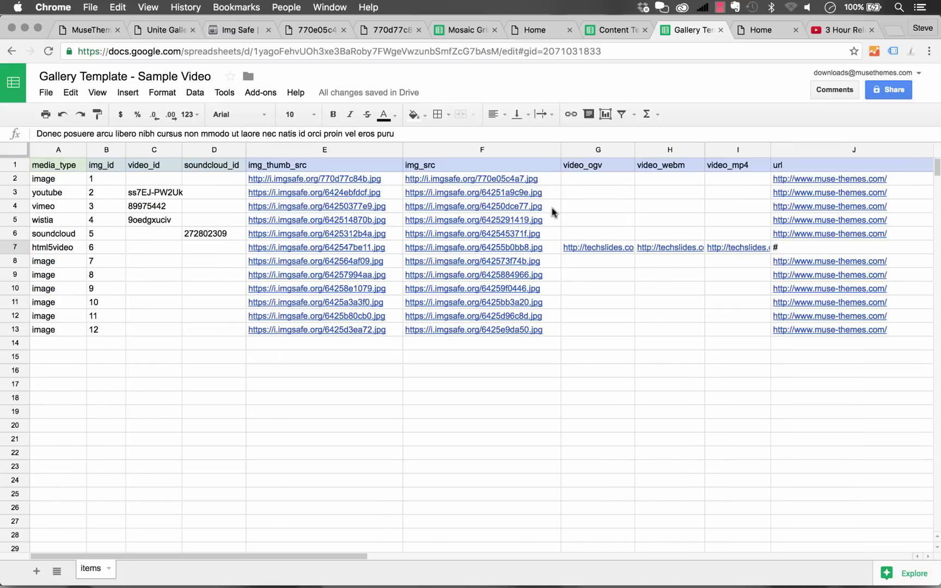
left_click(309, 359)
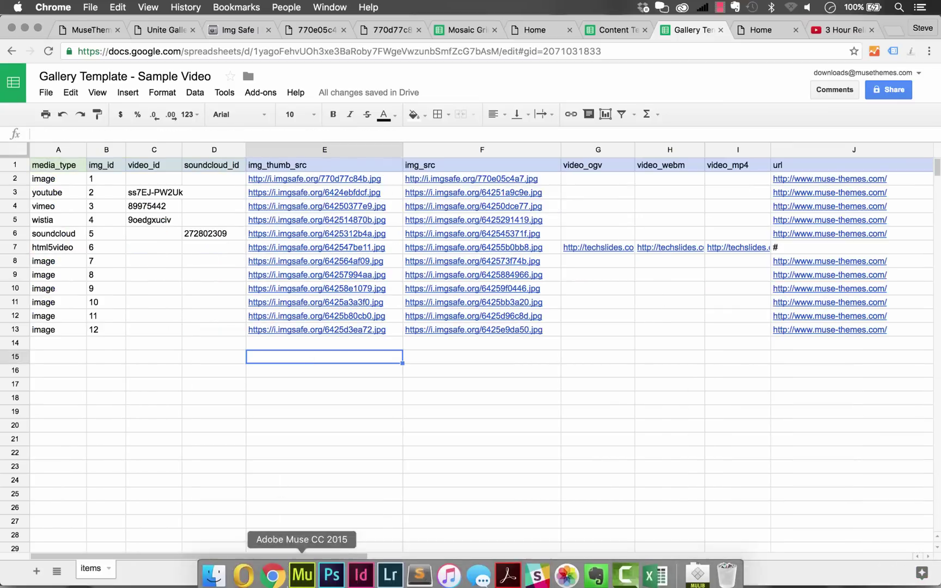
left_click(303, 573)
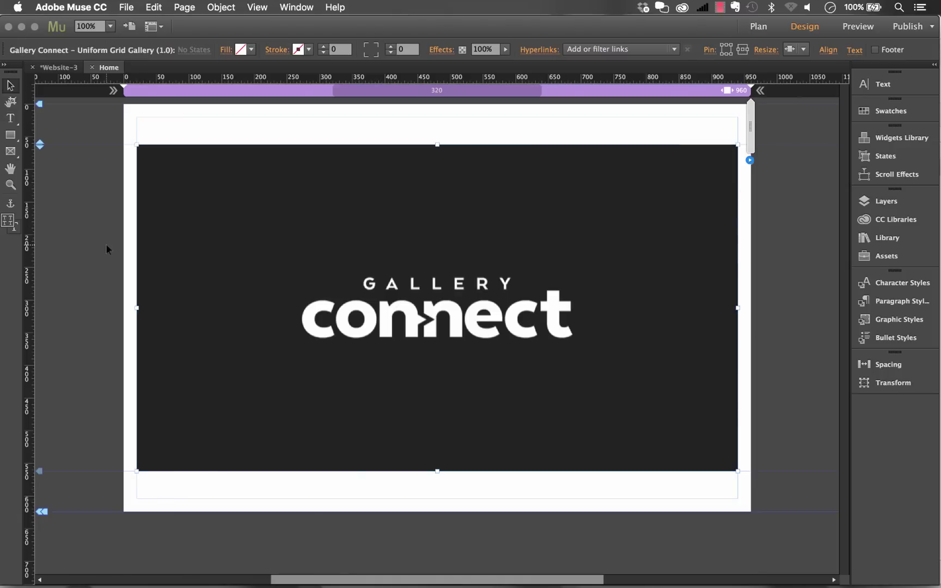
left_click(246, 570)
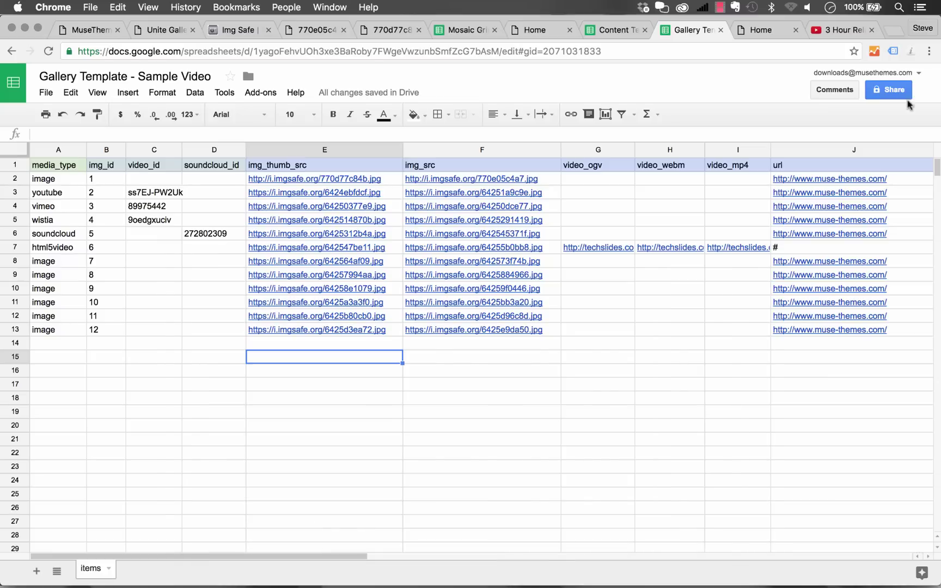
left_click(761, 29)
left_click_drag(938, 107, 724, 158)
Set the Gallery Connect widget's Resize to Stretch to Browser Width, then use File > Preview Page in Browser.
left_click(819, 196)
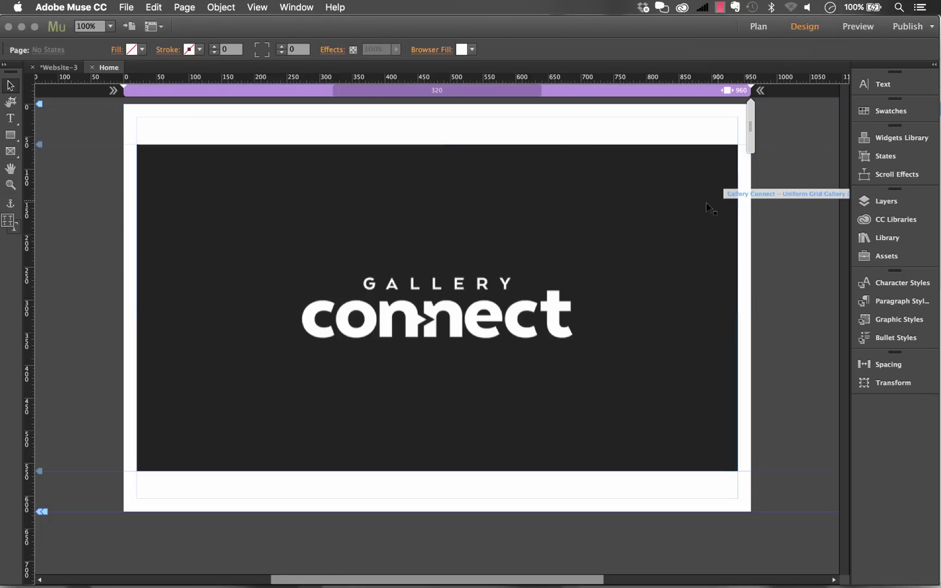
left_click(707, 207)
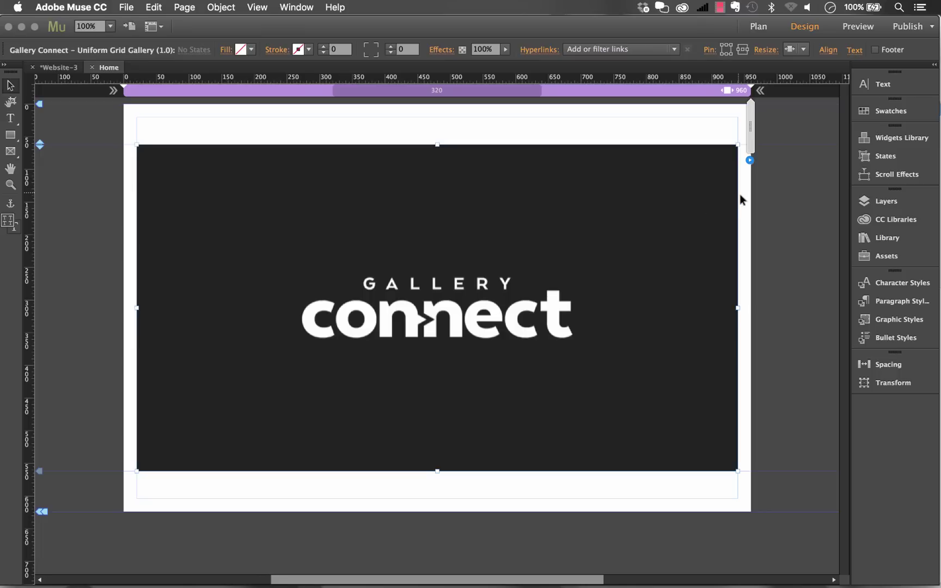
left_click(803, 50)
left_click(828, 111)
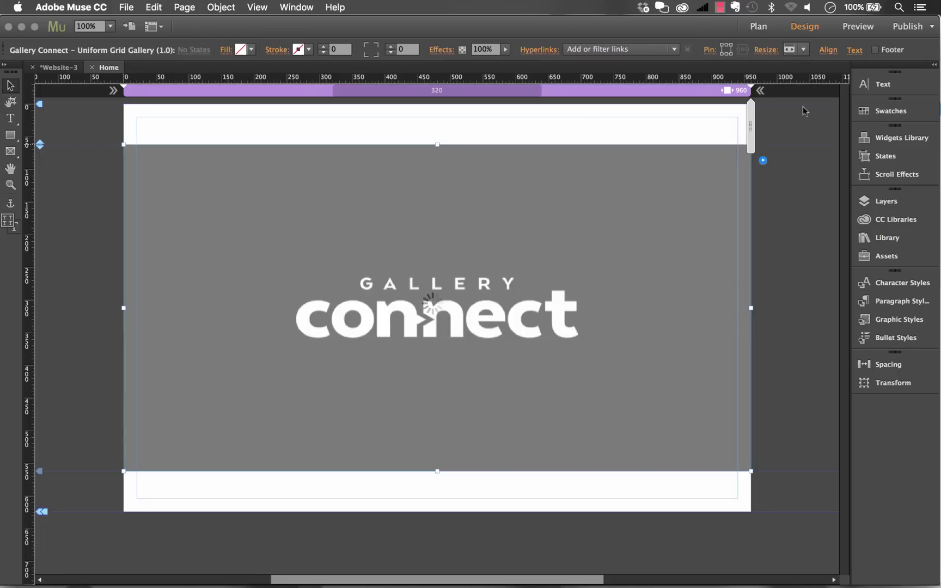
left_click(585, 130)
left_click(126, 7)
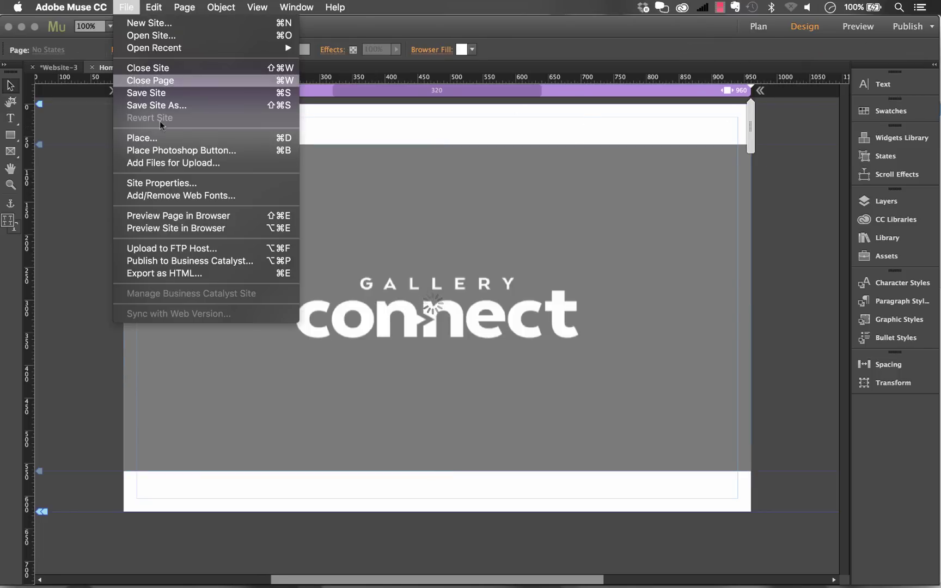
left_click(176, 216)
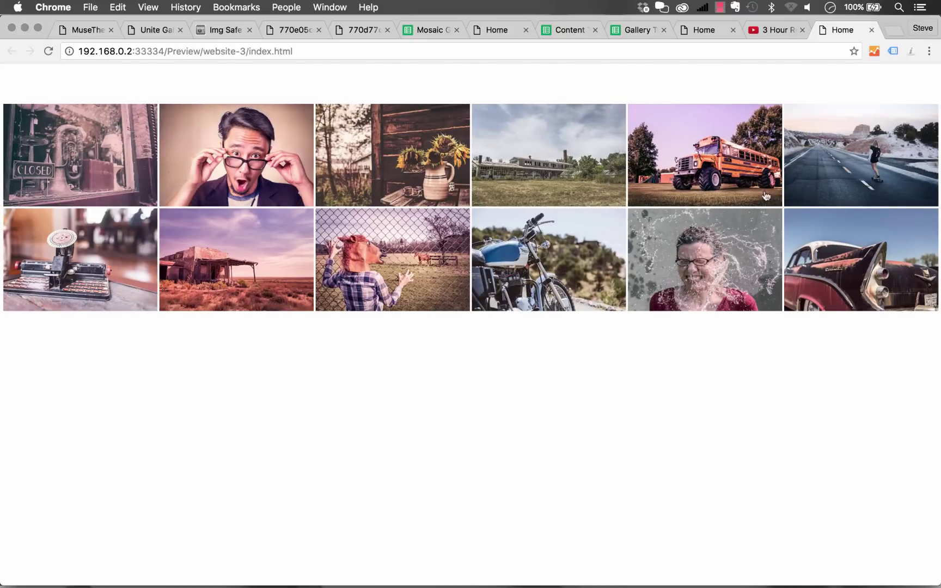
Narrow the Chrome window to watch the full-width gallery reflow, then open the Muse gallery widget's options.
left_click_drag(938, 86, 939, 131)
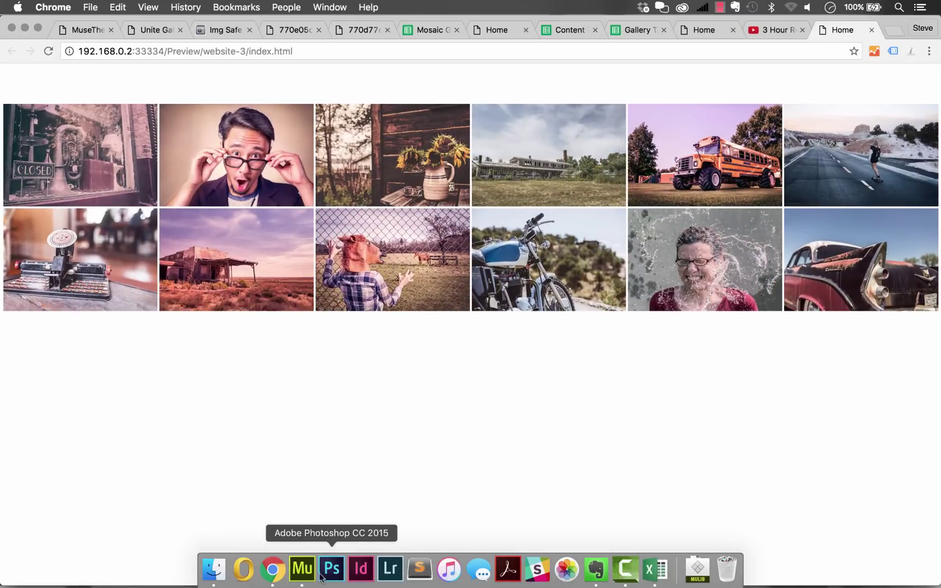
left_click(304, 569)
left_click(511, 186)
left_click(766, 158)
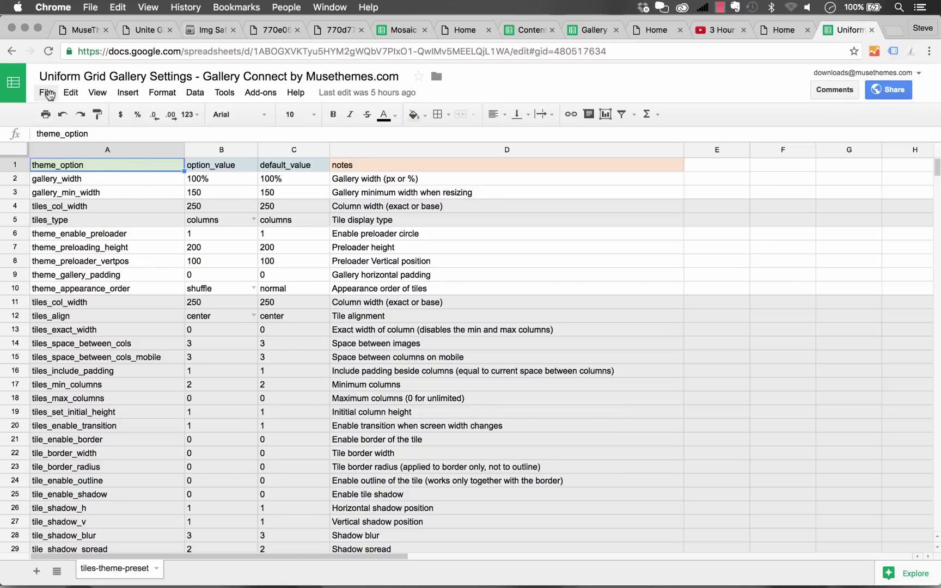
Make a copy of the gallery settings spreadsheet named 'Video Demo - Presets'.
left_click(48, 94)
left_click(87, 194)
type("V")
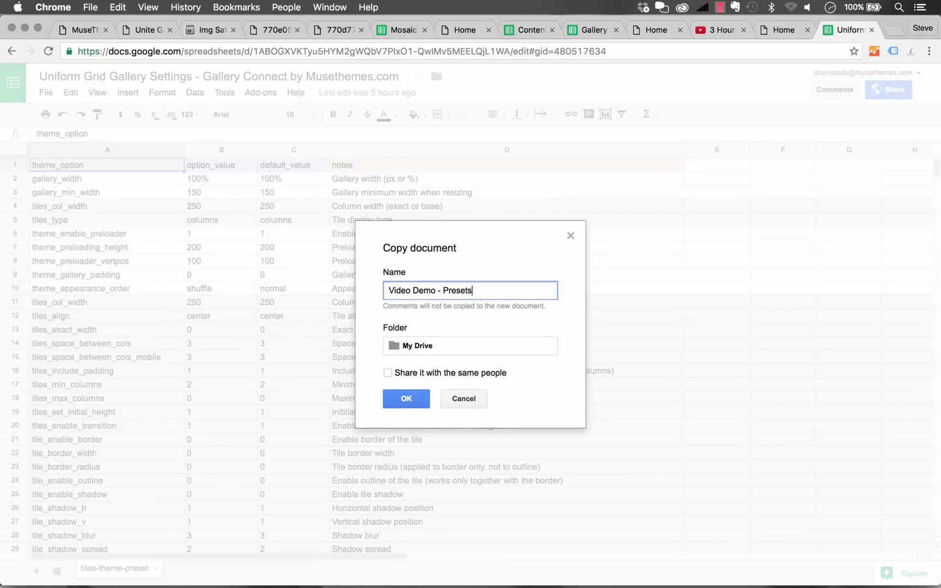
type("ideo Demo - Presets")
key("Return")
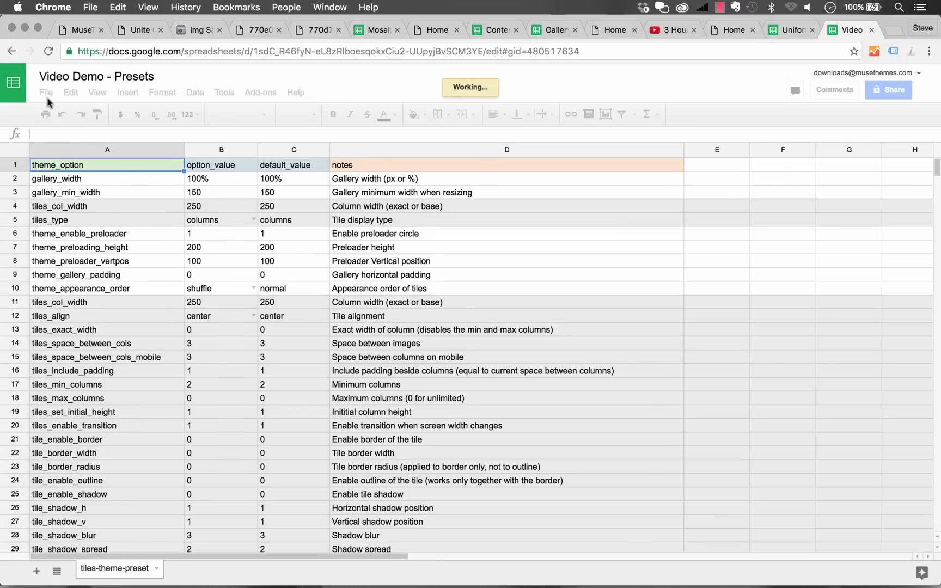
Publish the whole Video Demo - Presets document to the web as comma-separated values (.csv).
left_click(46, 93)
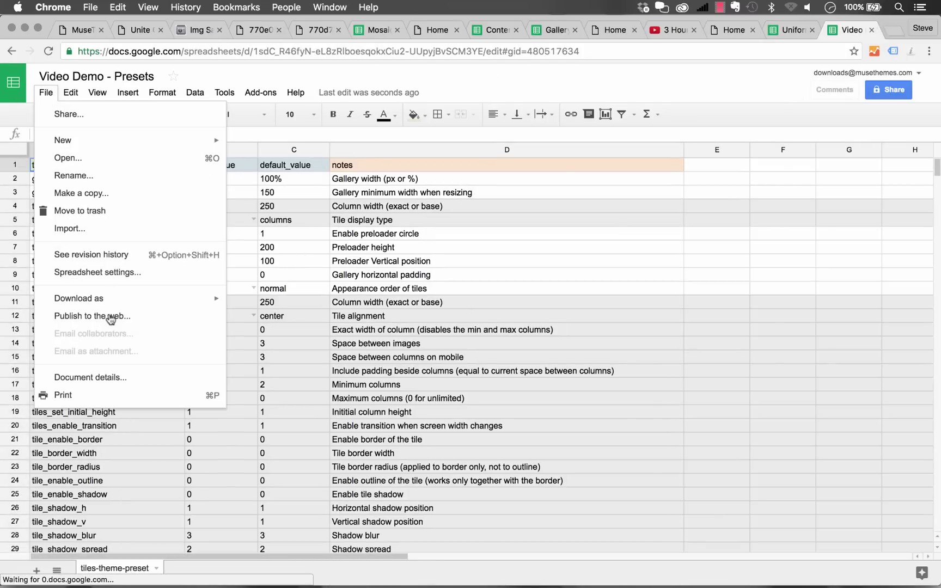
mouse_move(137, 316)
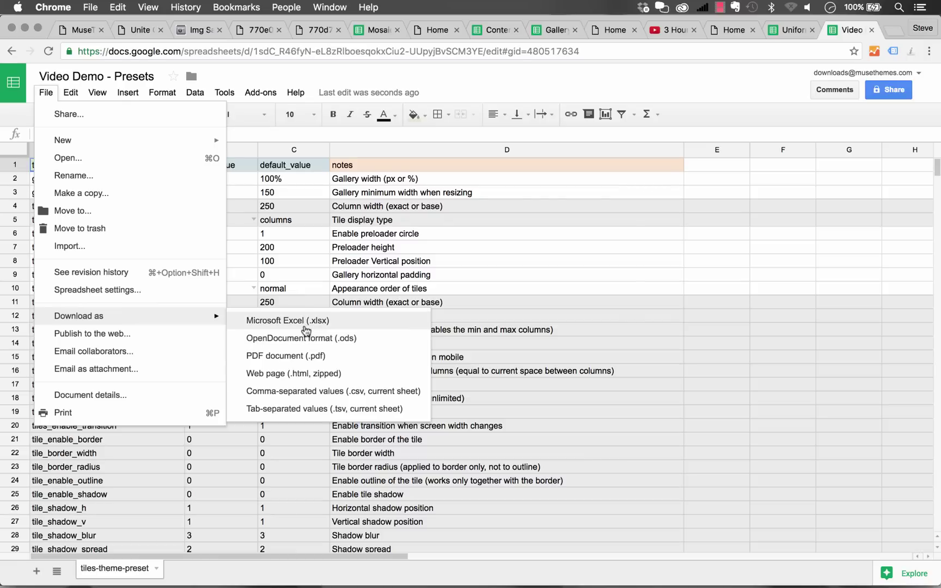
left_click(177, 335)
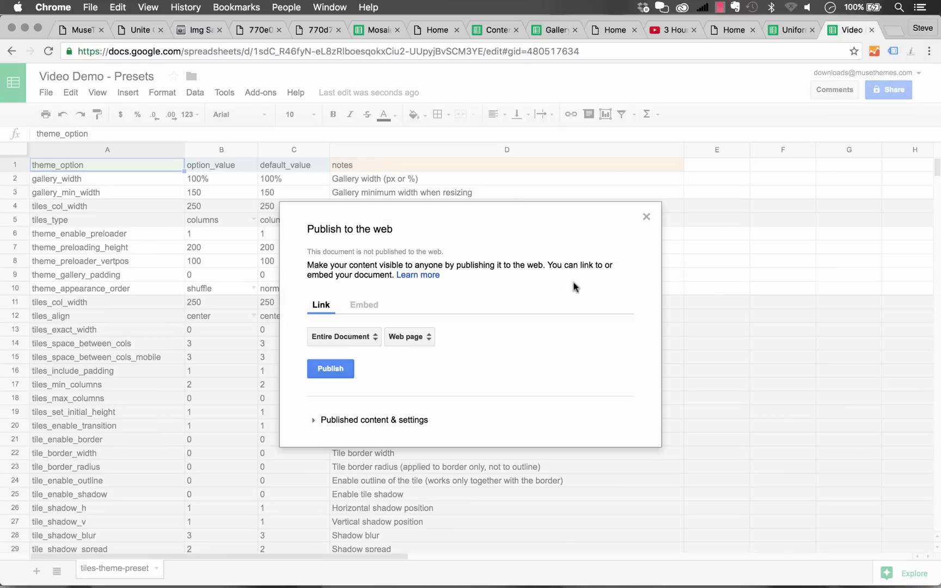
left_click(414, 338)
left_click(428, 357)
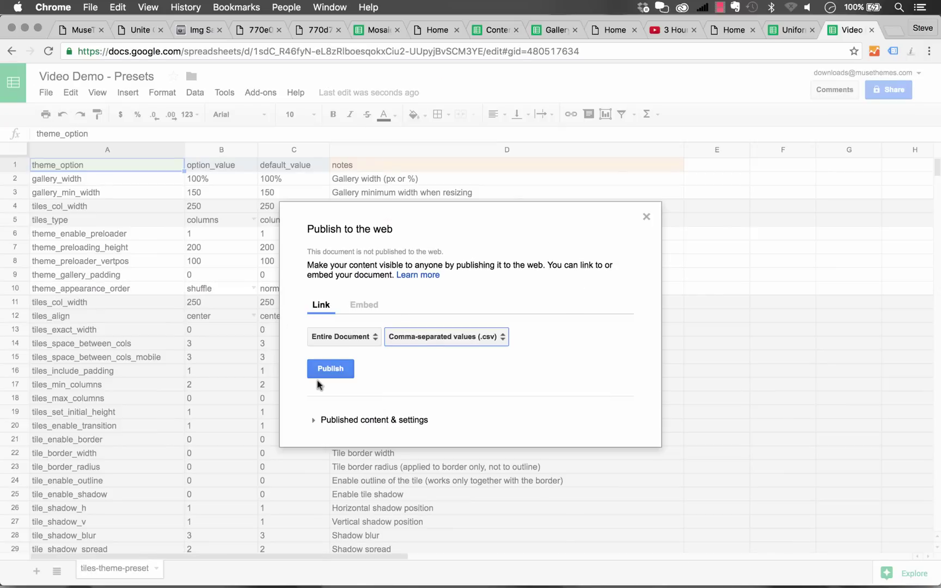
left_click(343, 419)
left_click(330, 323)
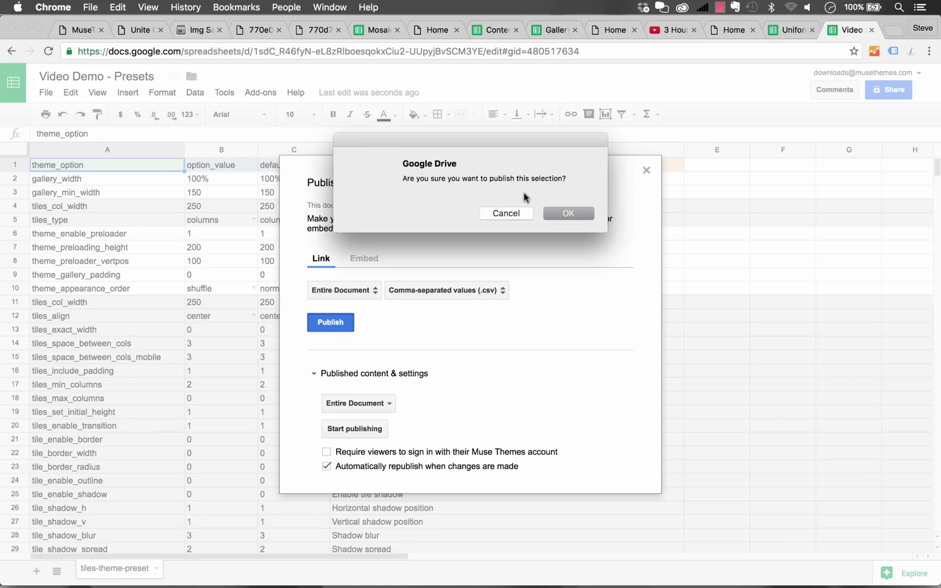
left_click(572, 220)
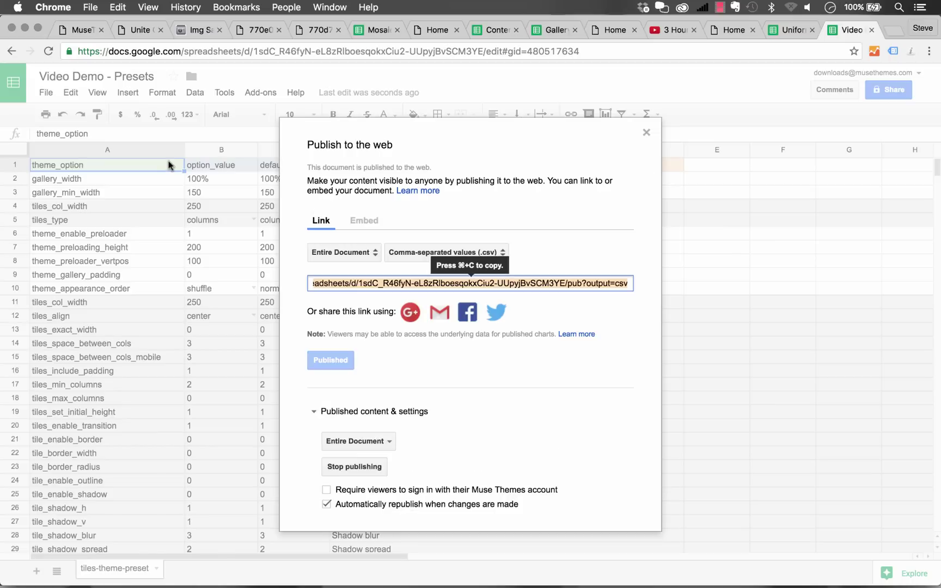
Copy the Video Demo - Presets spreadsheet ID from the browser address bar.
left_click(646, 133)
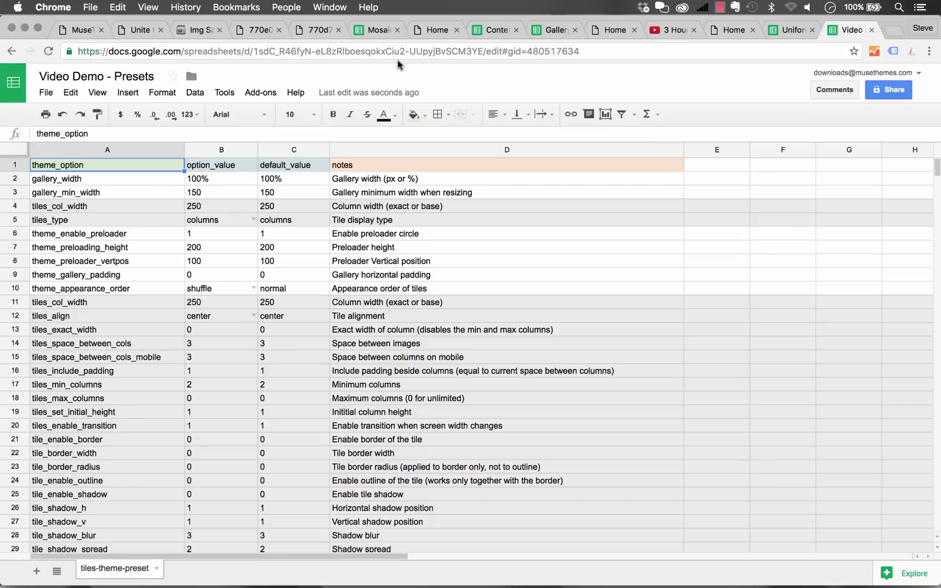
left_click(385, 51)
left_click(442, 51)
left_click_drag(483, 51, 256, 52)
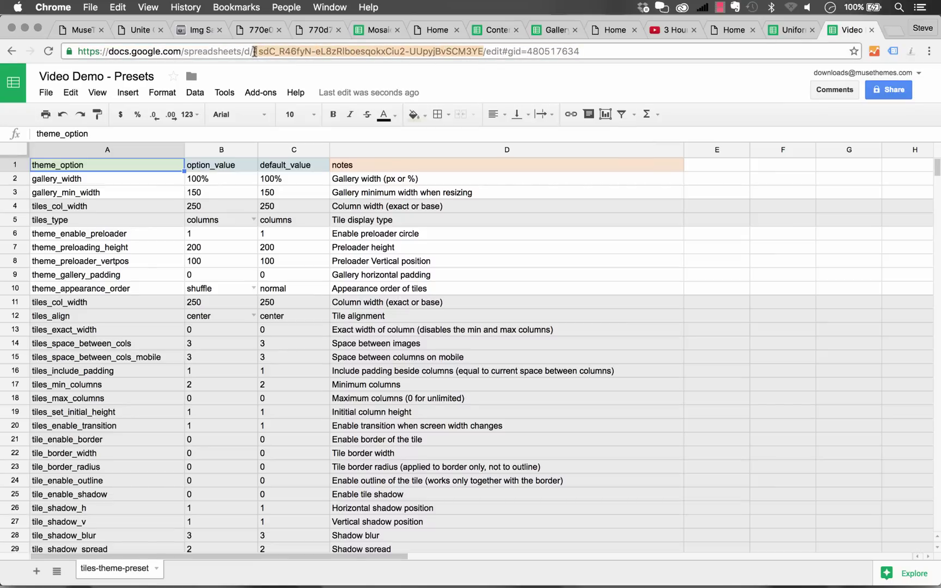
key("super+c")
Paste the new key into the widget's presets field, then narrow the gallery to 749 px and reposition it.
left_click(300, 570)
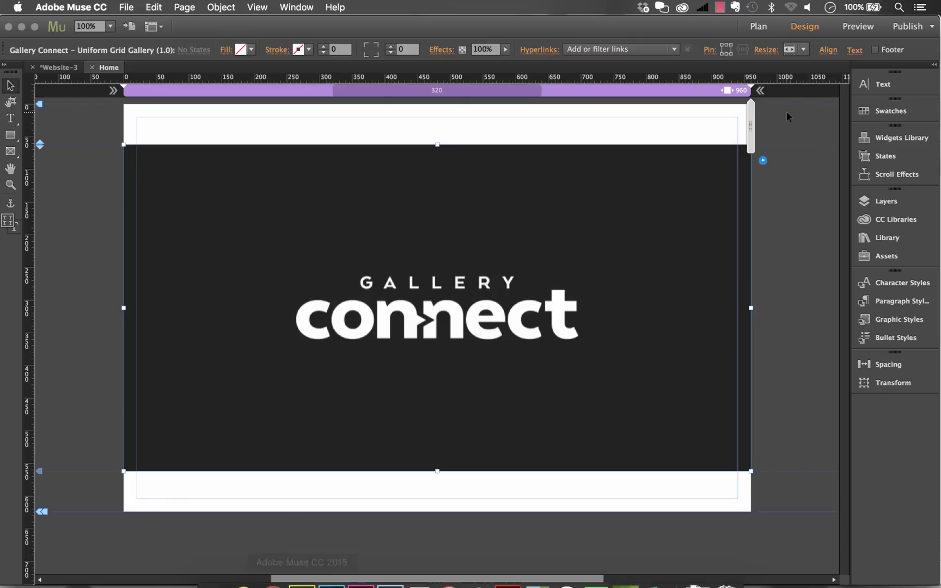
left_click(763, 161)
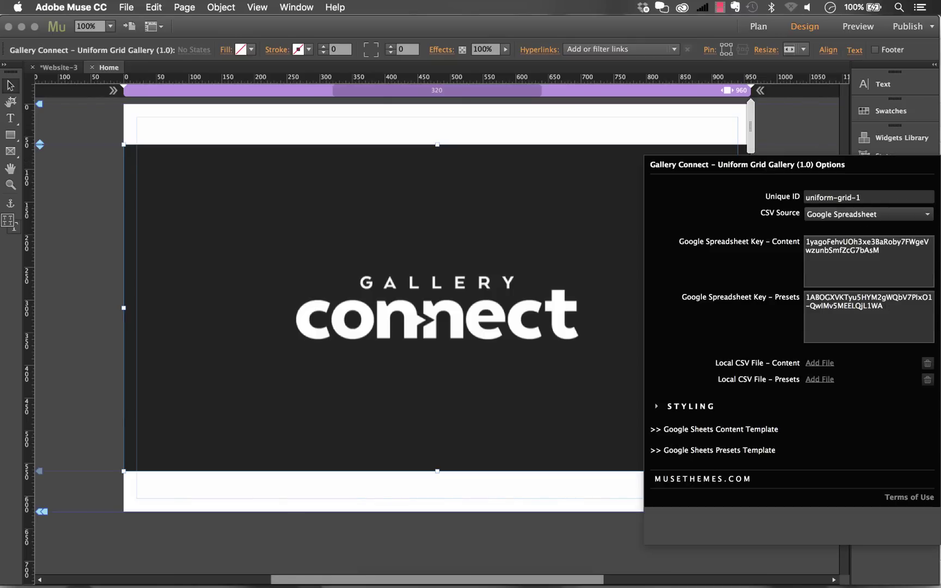
left_click(890, 306)
key("super+a")
key("super+v")
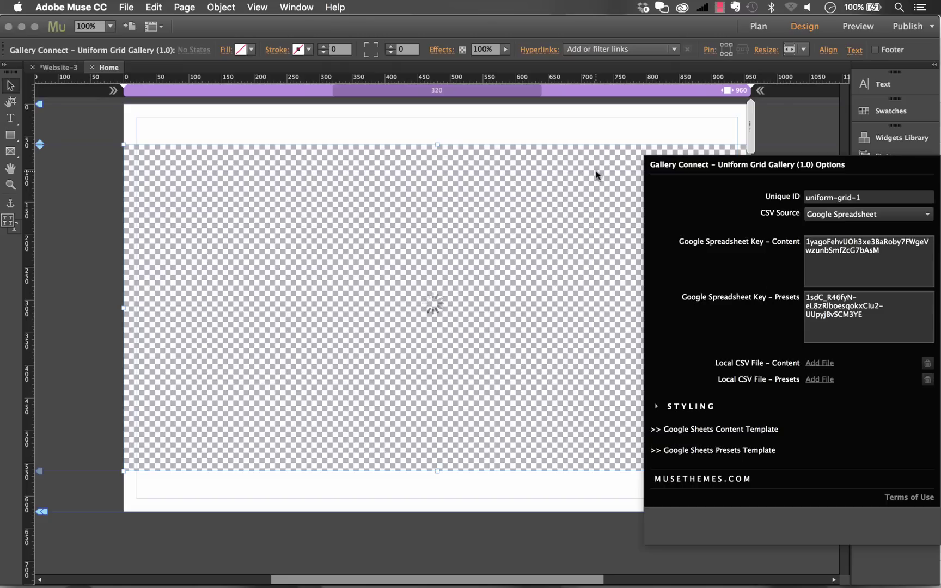
left_click(596, 175)
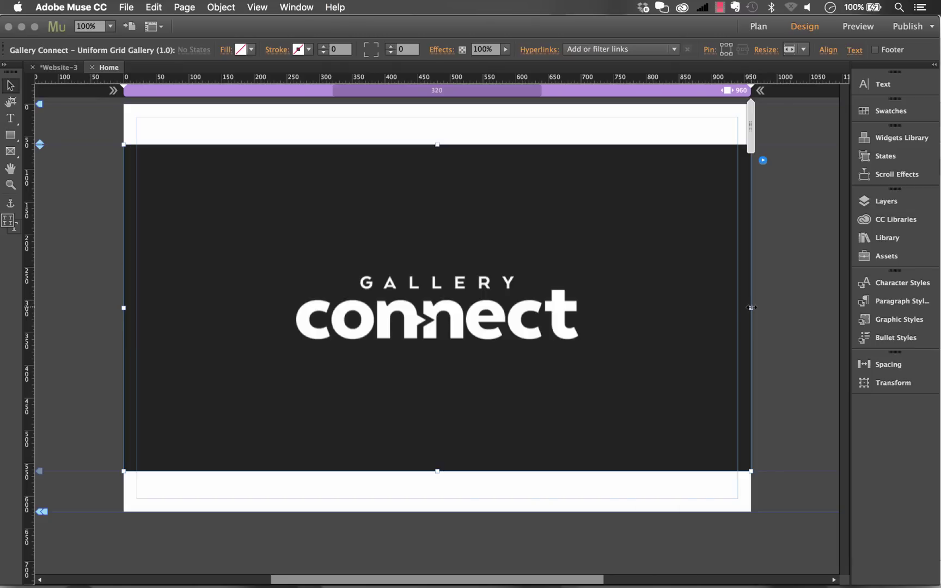
left_click_drag(752, 308, 614, 308)
left_click_drag(568, 260, 617, 269)
Bring up the Video Demo - Presets sheet and inspect the theme_option and gallery_width entries.
mouse_move(303, 573)
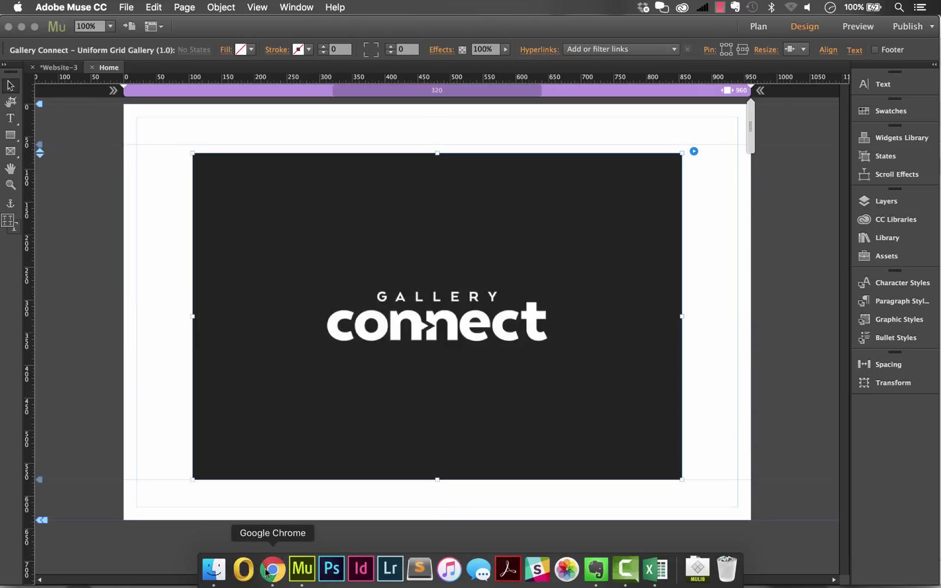
left_click(271, 569)
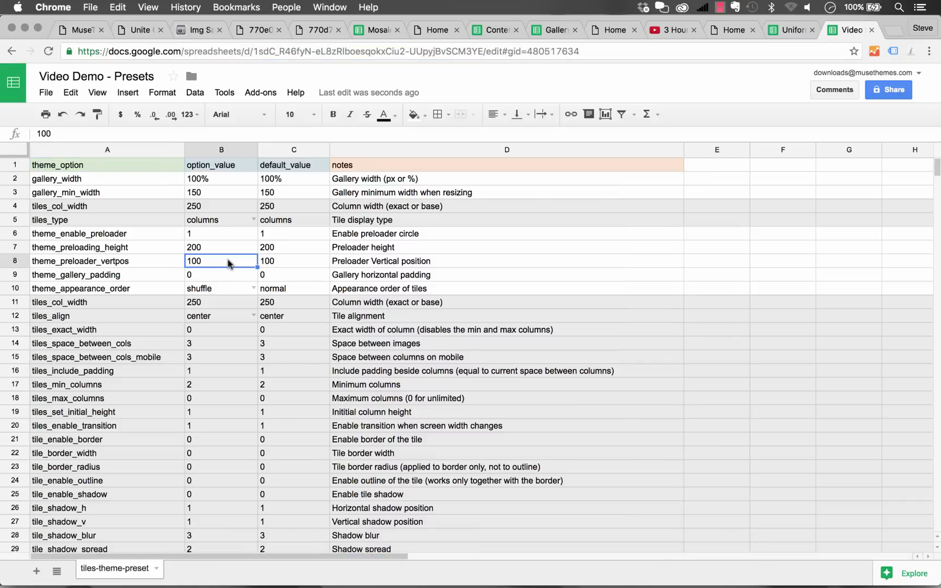
scroll(227, 264, "down", 20)
scroll(227, 264, "up", 2)
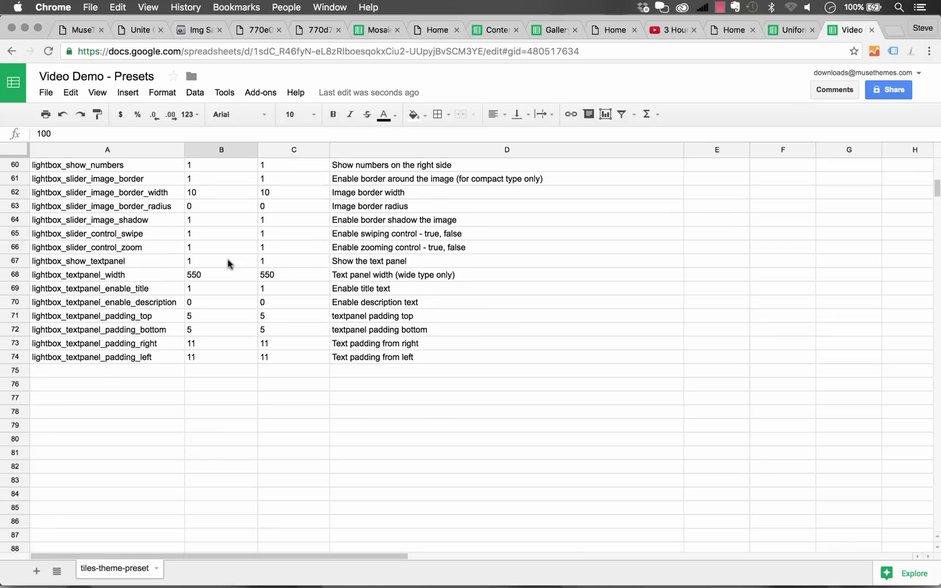
scroll(228, 267, "up", 20)
left_click(124, 165)
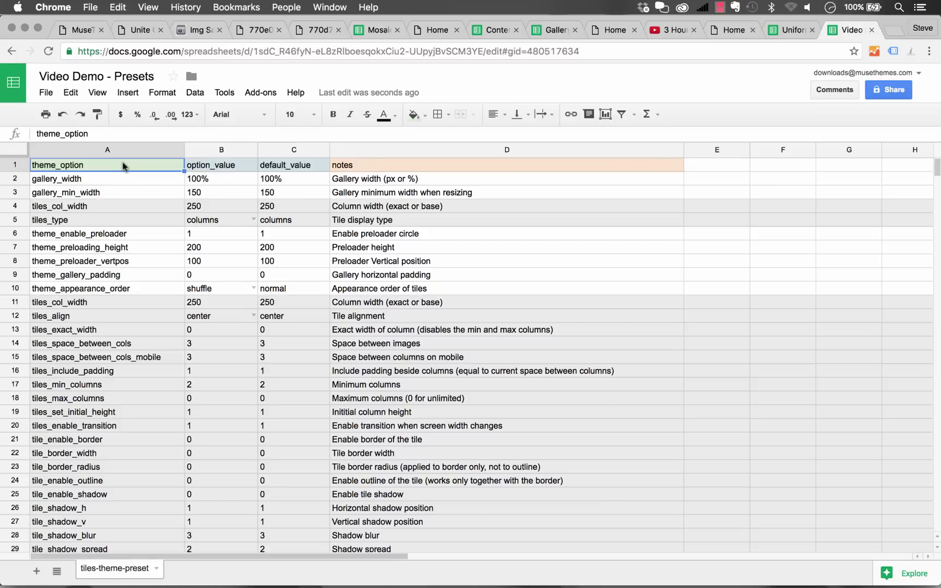
left_click(108, 180)
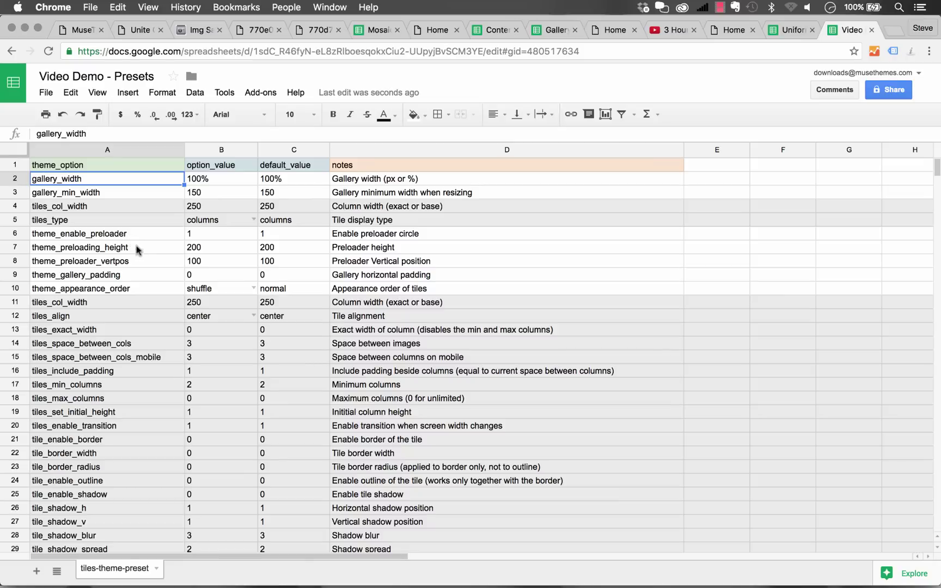
Scroll through the tile options, checking tiles_align center and tile_shadow_blur 3.
scroll(141, 256, "down", 3)
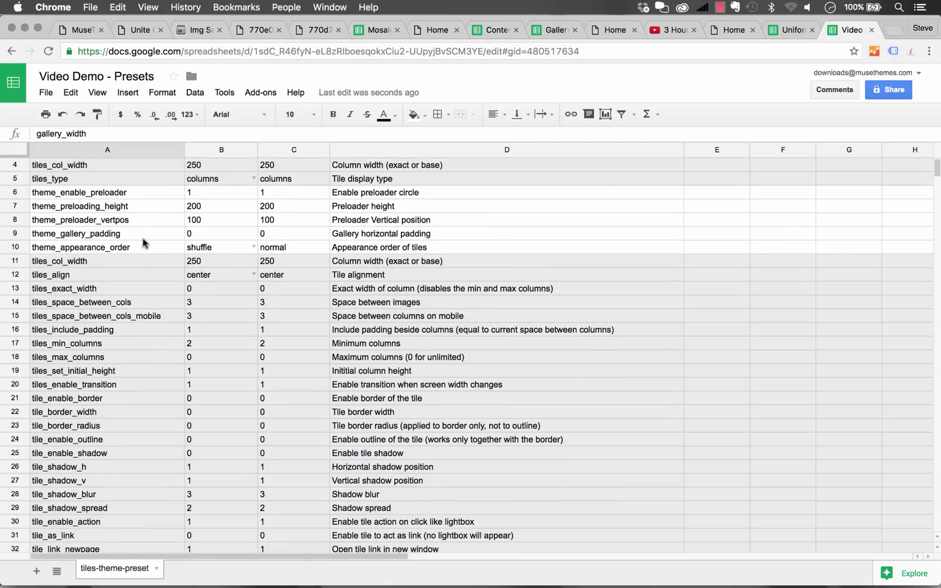
left_click(227, 274)
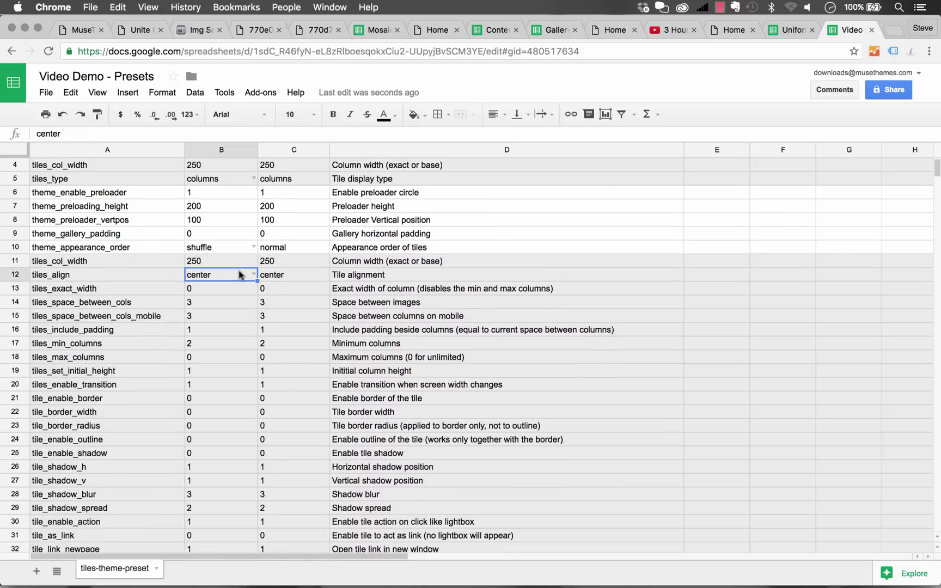
scroll(243, 277, "down", 2)
scroll(488, 274, "up", 5)
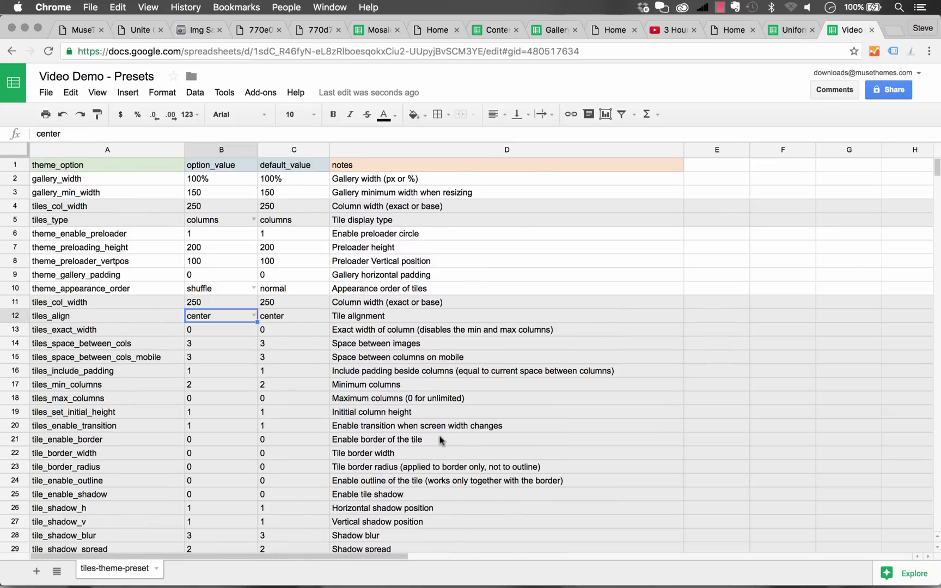
scroll(413, 392, "down", 10)
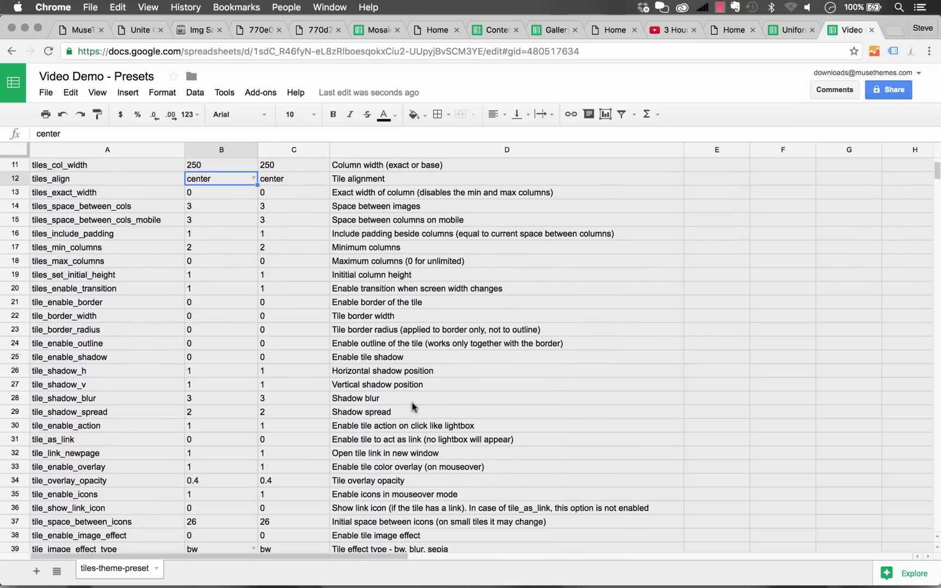
left_click(90, 397)
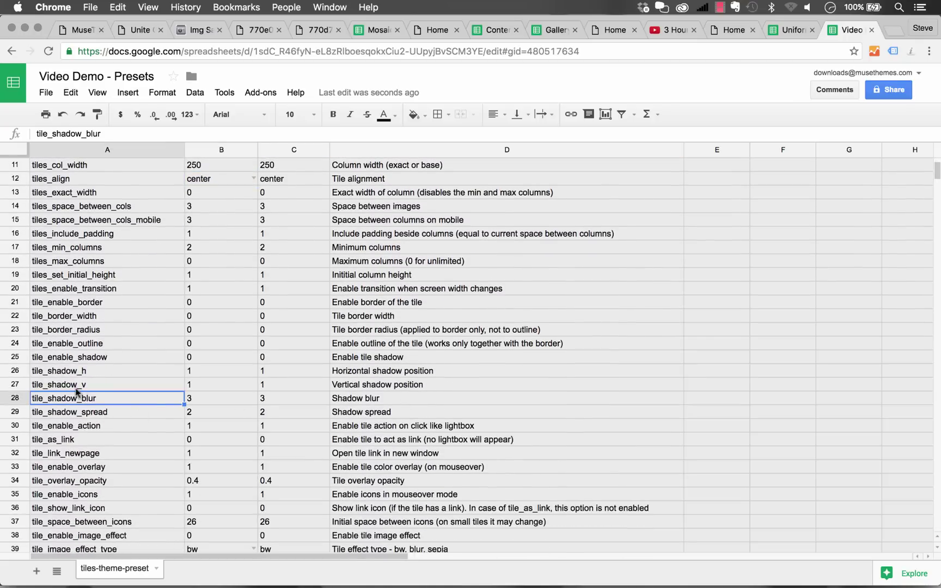
left_click(228, 403)
scroll(227, 402, "down", 10)
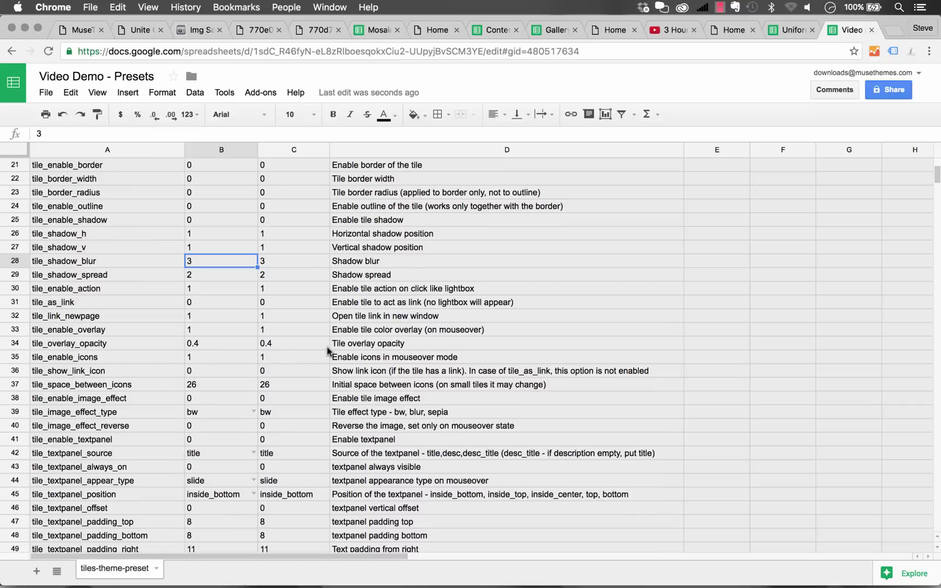
scroll(387, 344, "down", 10)
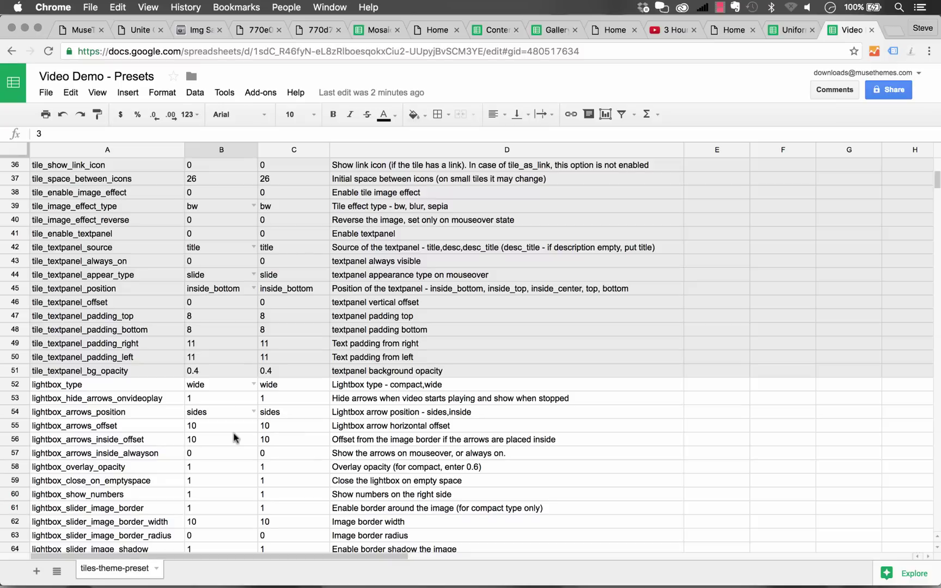
scroll(231, 390, "down", 2)
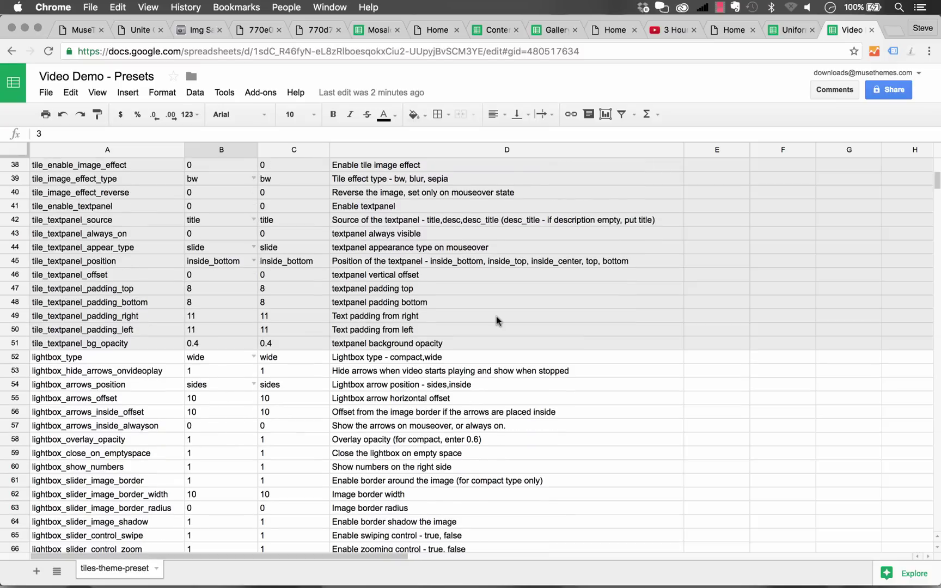
left_click(140, 30)
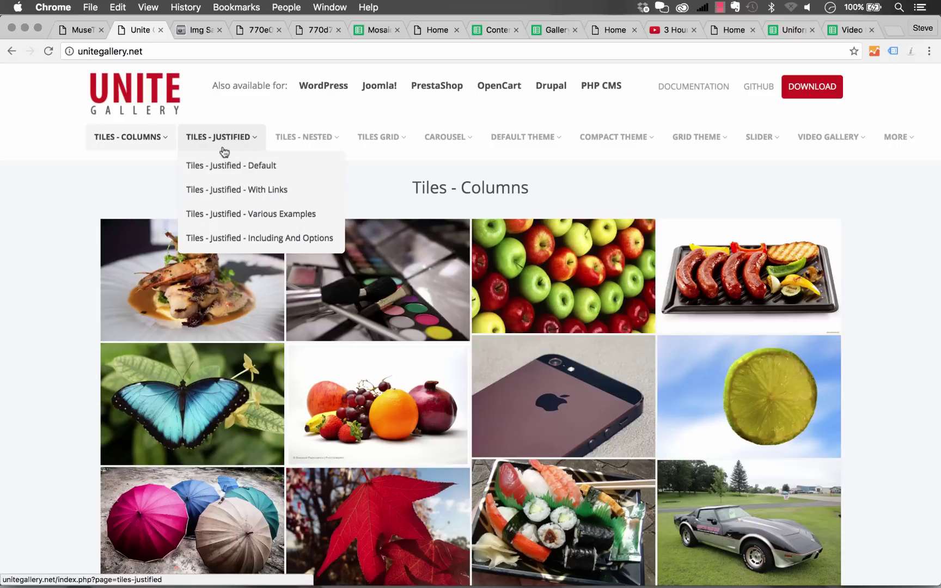
scroll(275, 113, "down", 1)
scroll(275, 115, "up", 1)
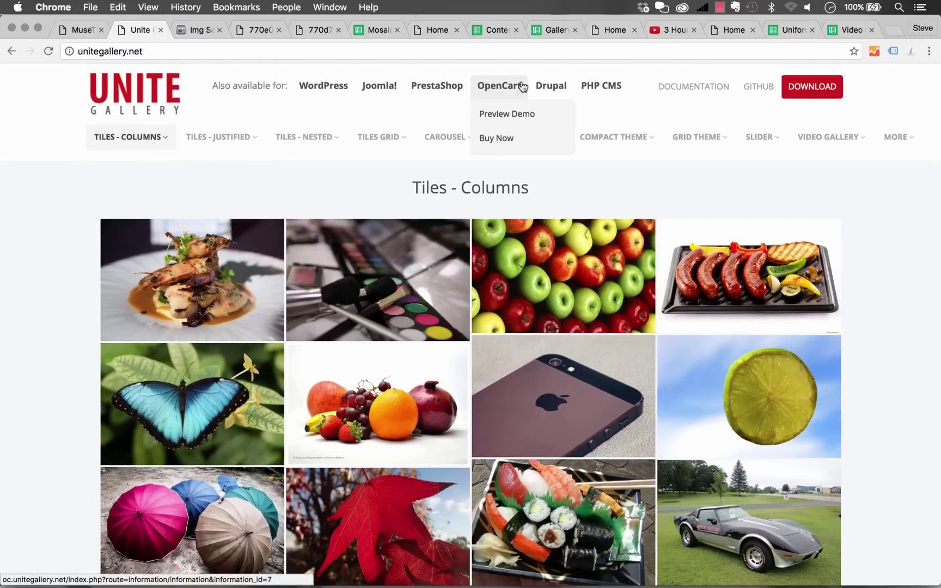
left_click(850, 30)
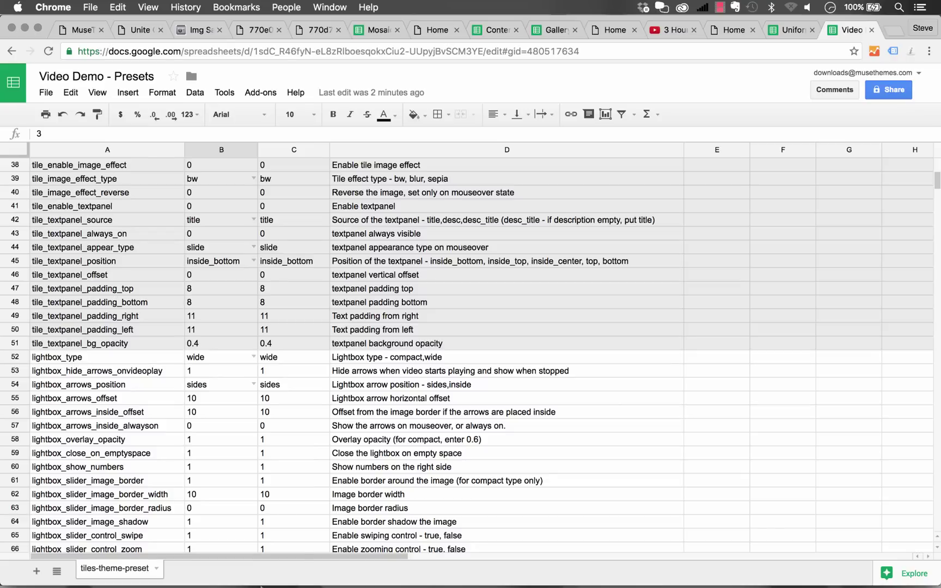
In Muse, review the widget's STYLING section and Preloader Color without changing anything.
left_click(305, 567)
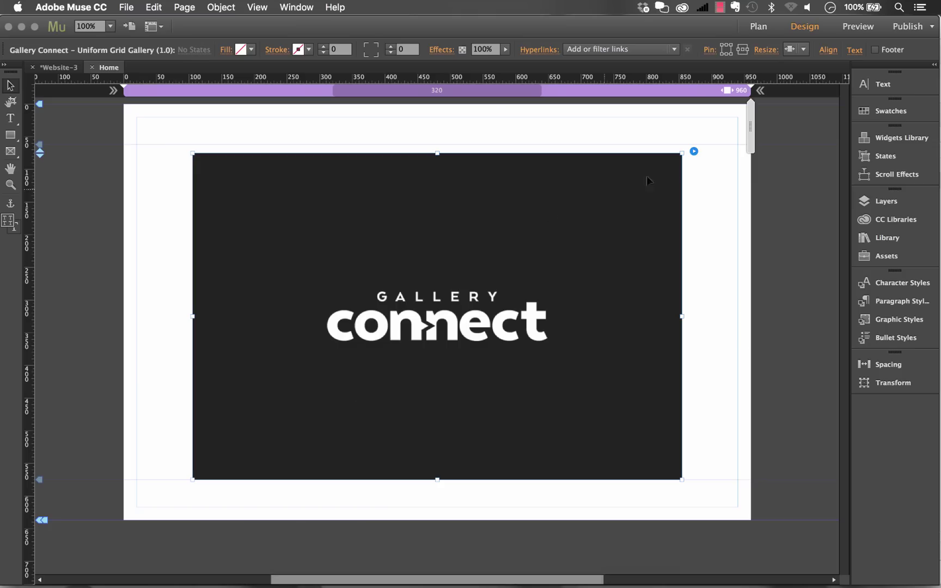
left_click(696, 152)
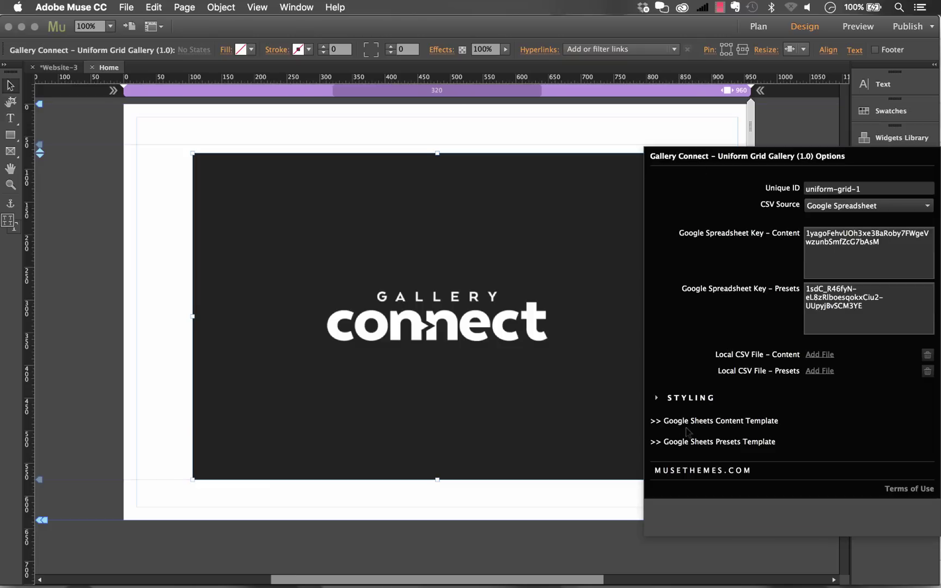
left_click(674, 400)
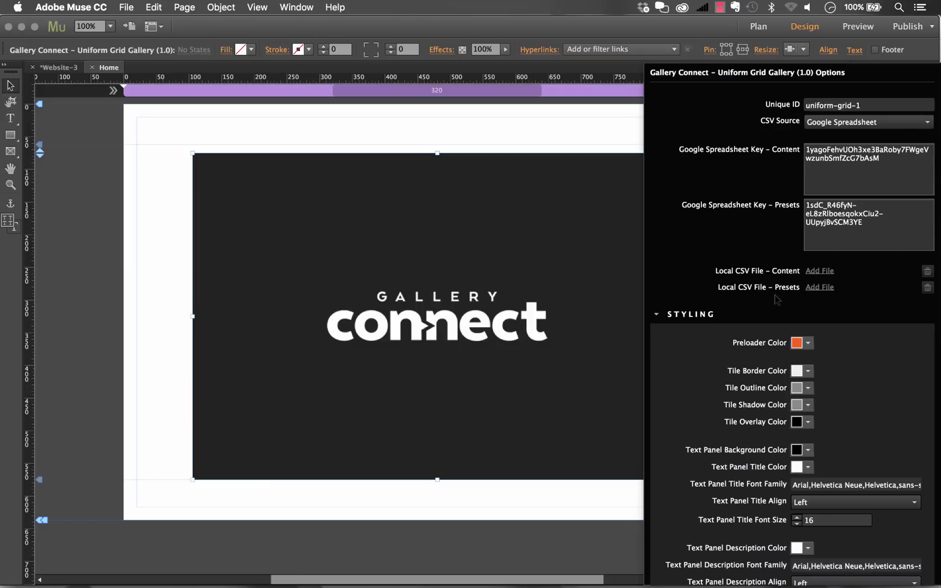
scroll(776, 299, "down", 5)
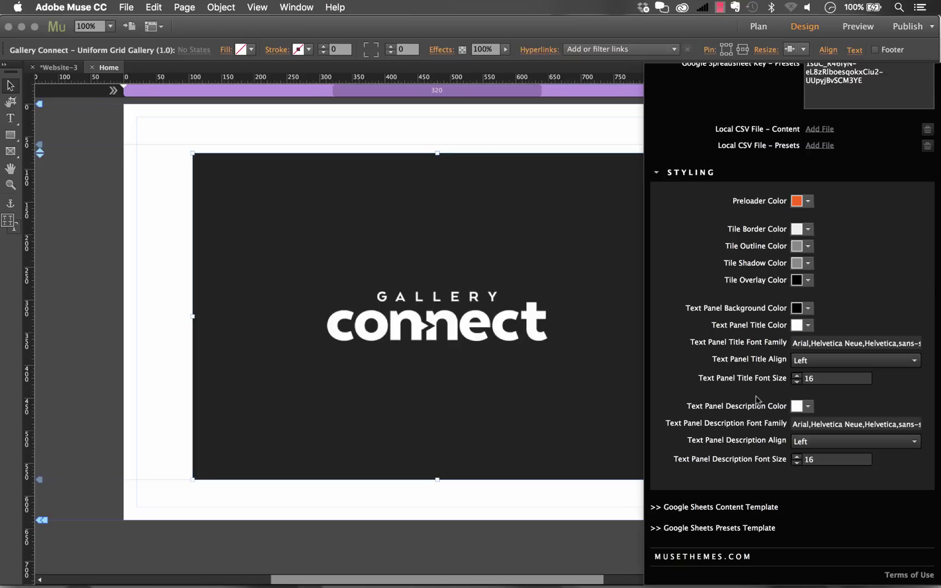
left_click(809, 202)
left_click(811, 192)
left_click(689, 173)
left_click(645, 131)
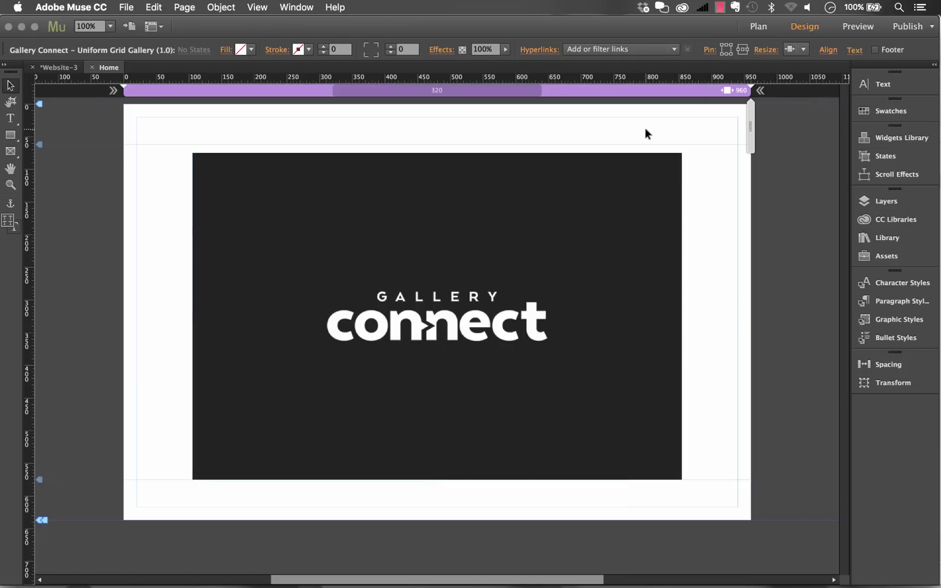